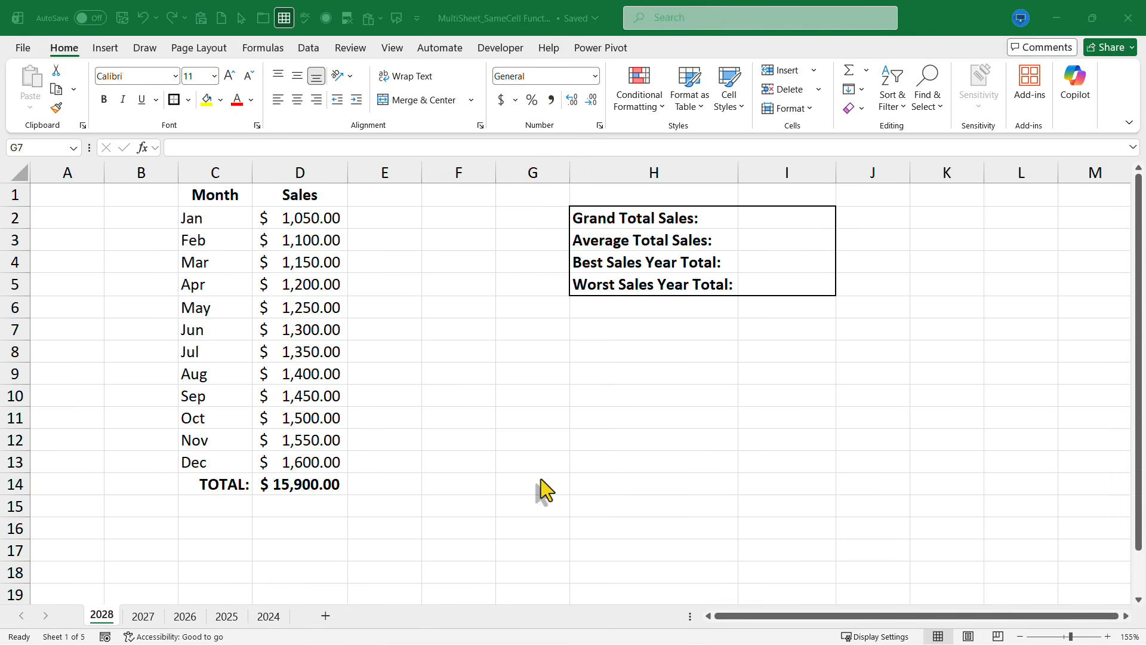
Step: Examine the monthly sales layout on each yearly sheet from 2028 to 2024 and return to the 2028 sheet
click(179, 618)
click(227, 617)
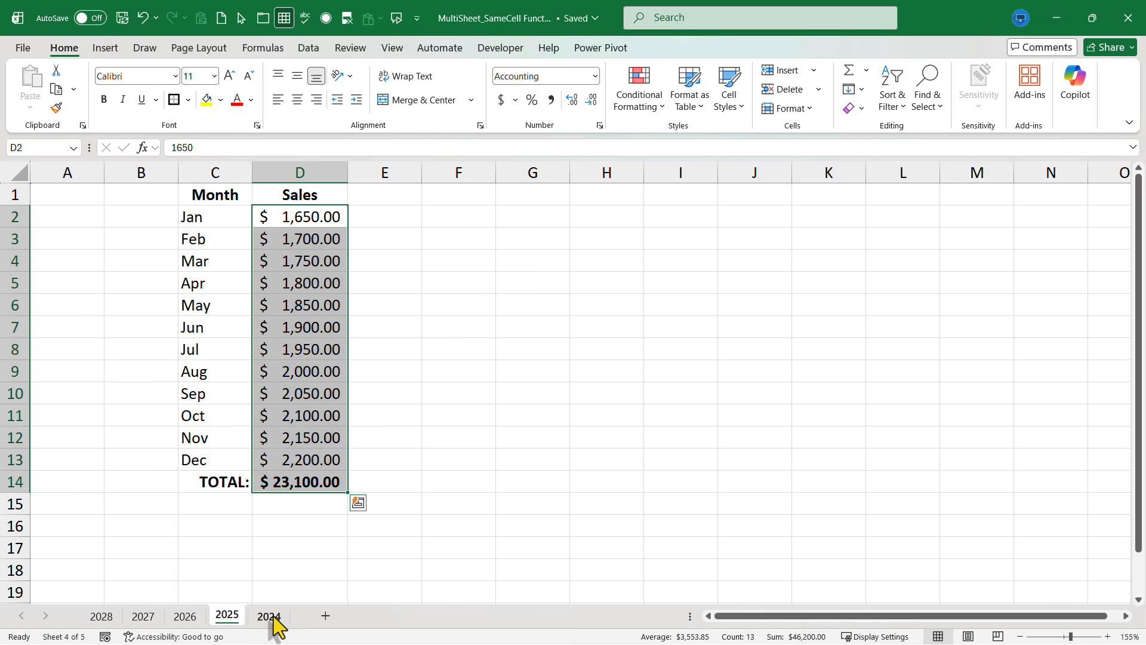
click(270, 618)
click(227, 618)
click(187, 618)
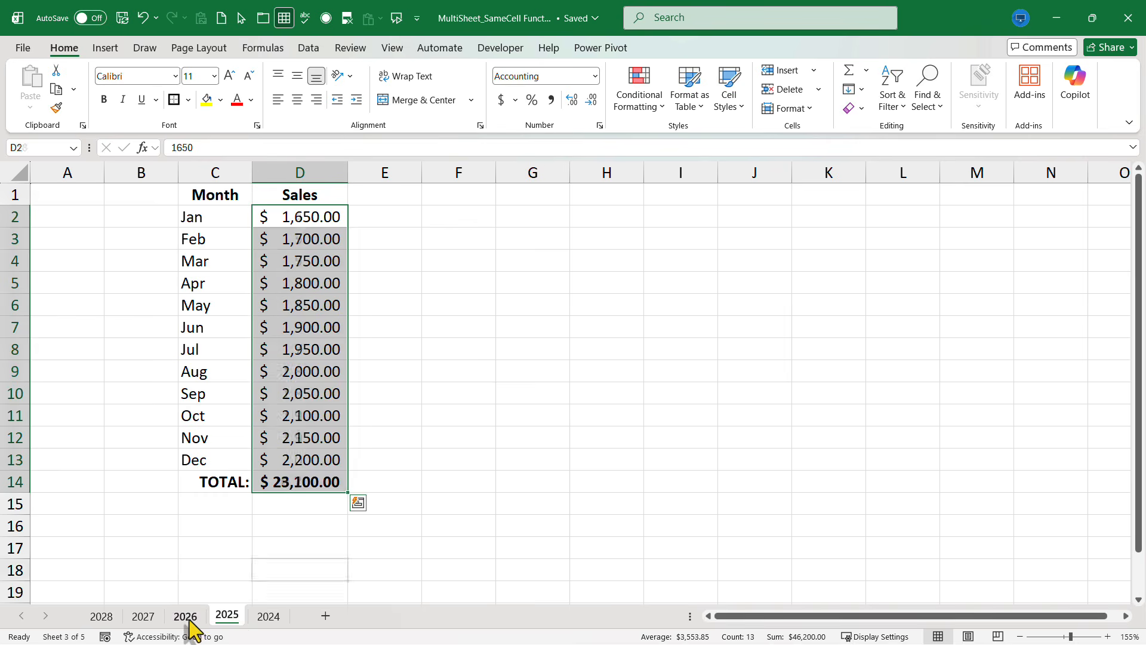
click(145, 617)
click(100, 617)
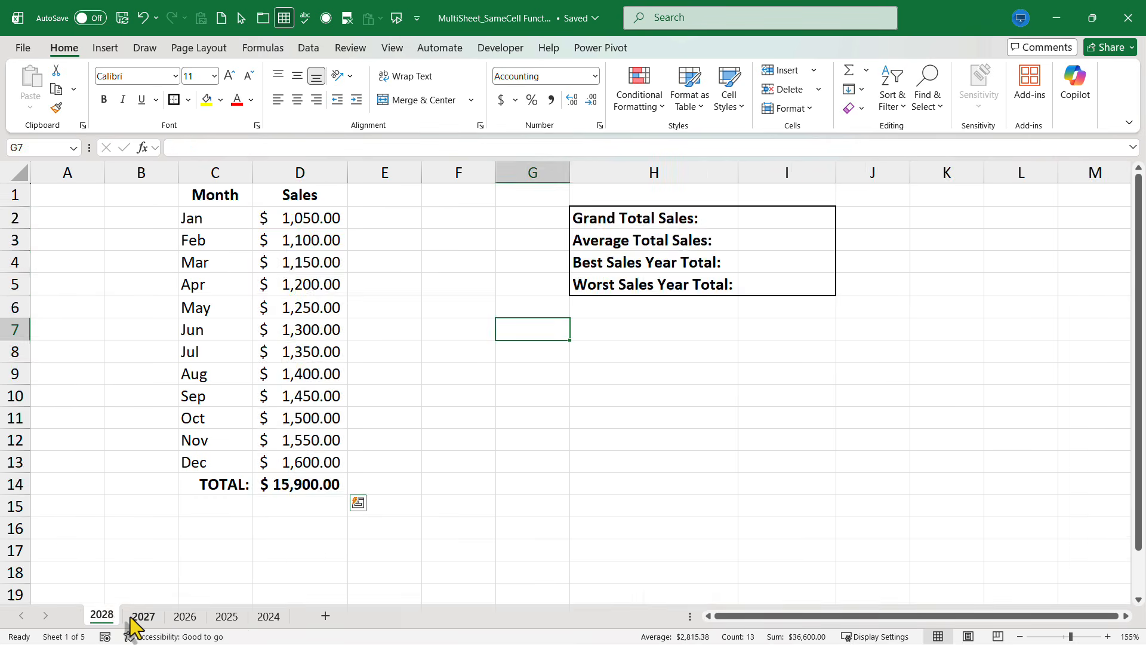
click(143, 617)
click(185, 617)
click(280, 570)
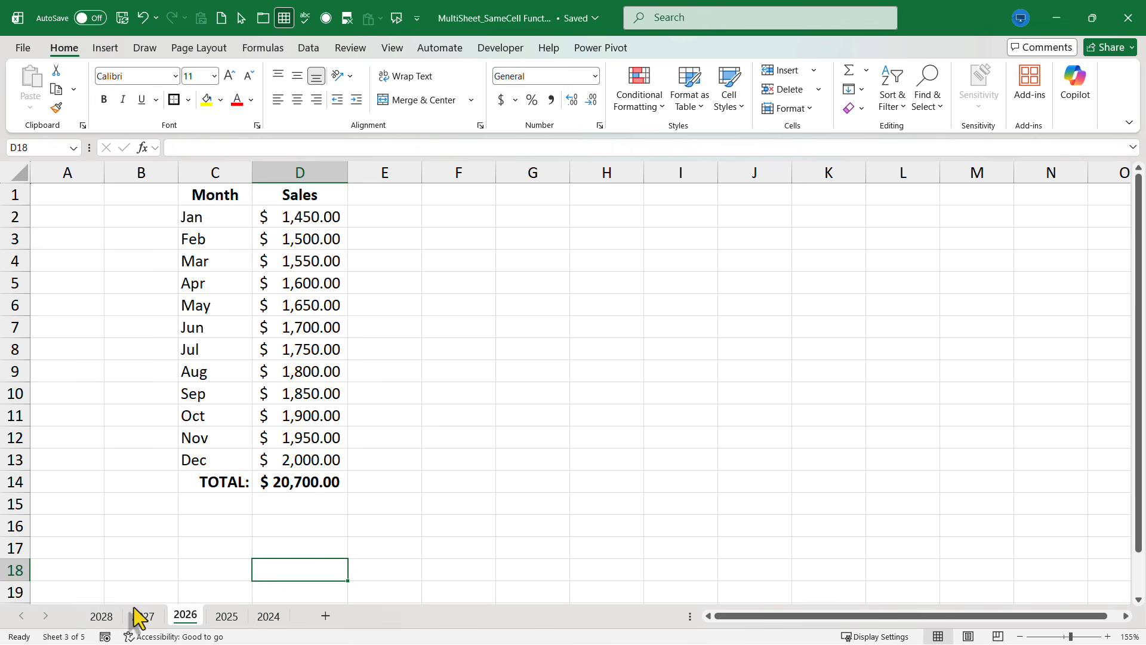
click(101, 616)
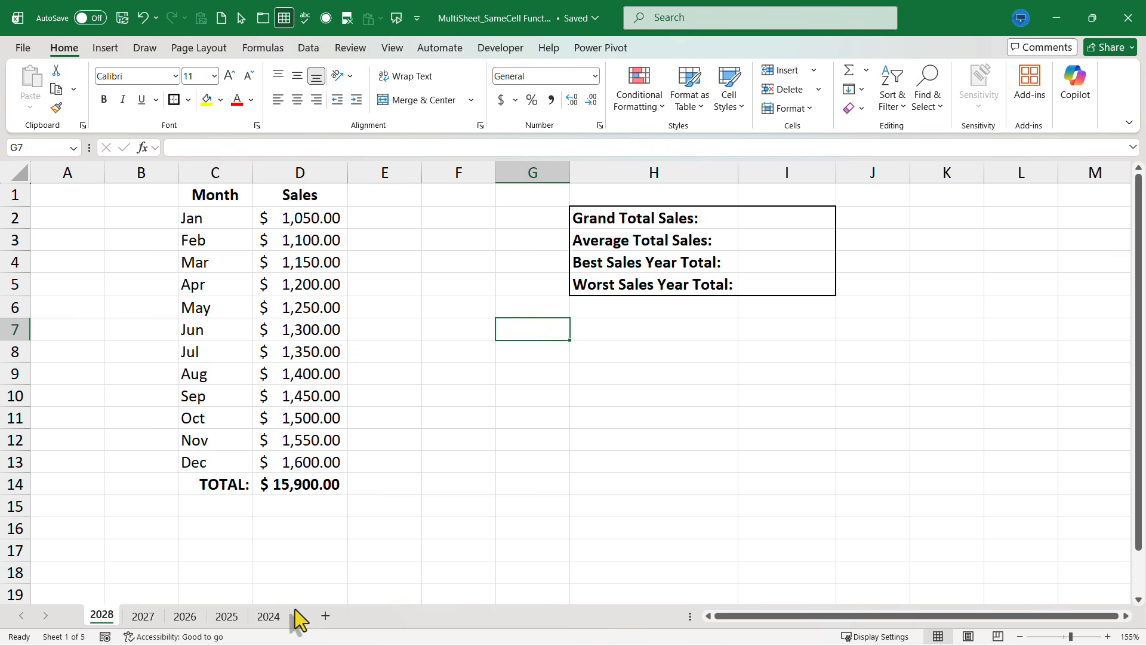
Step: Calculate Grand Total Sales in I2 with =SUM(2028:2024!D14) and widen column I slightly
click(800, 217)
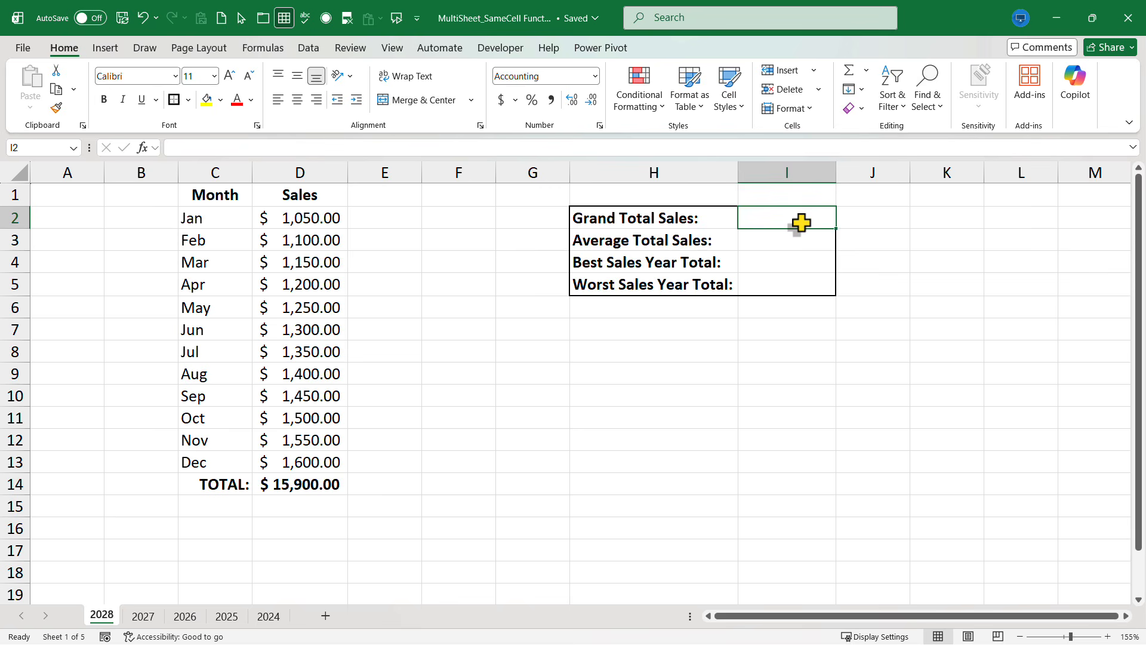
text(=sum()
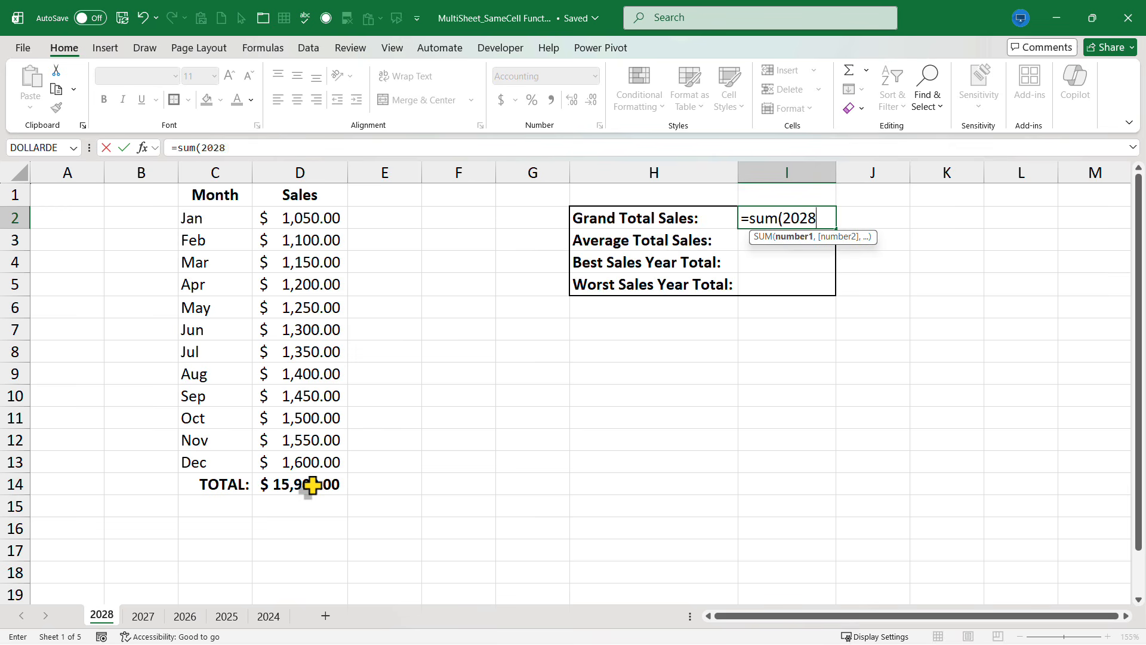
text(2024)
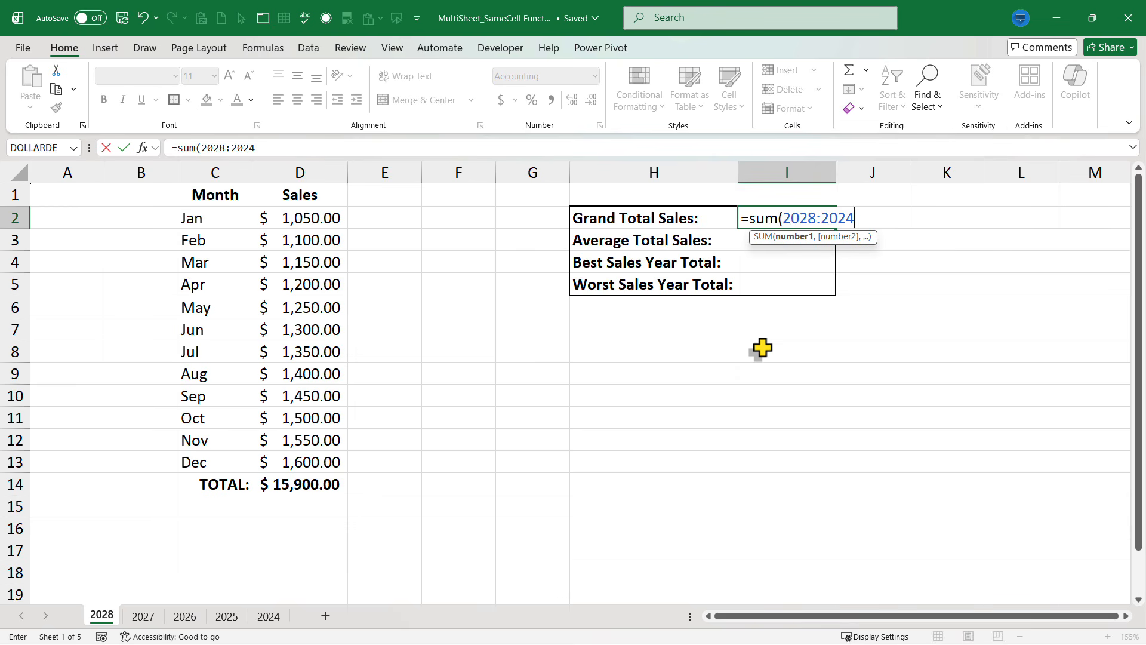
text(!)
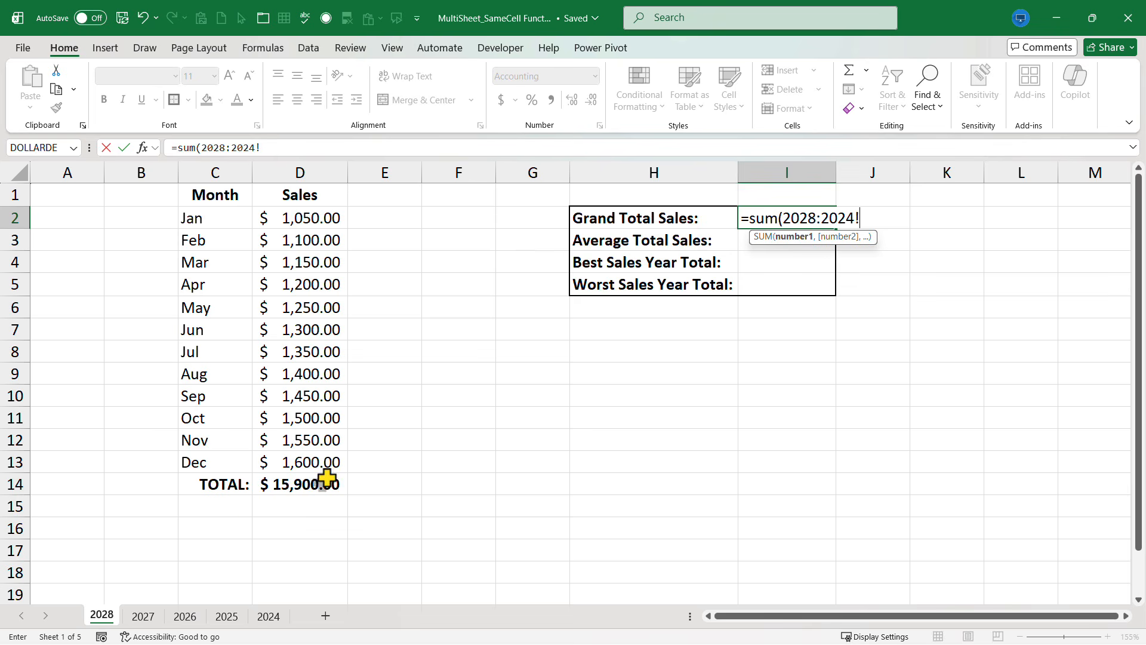
click(308, 488)
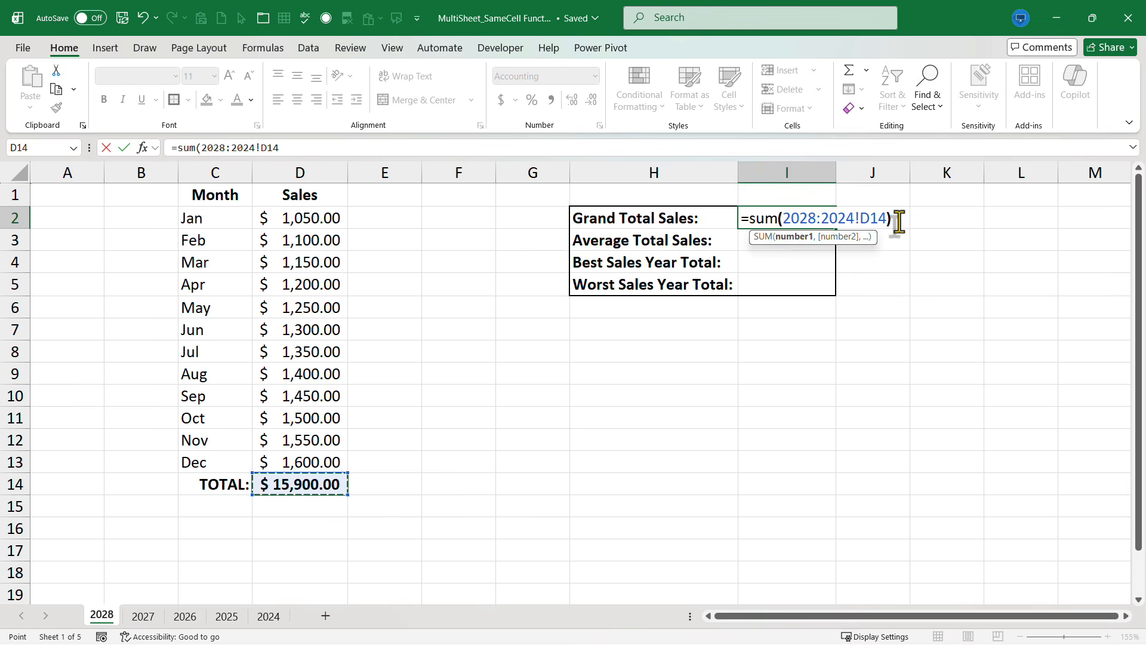
text())
key(Return)
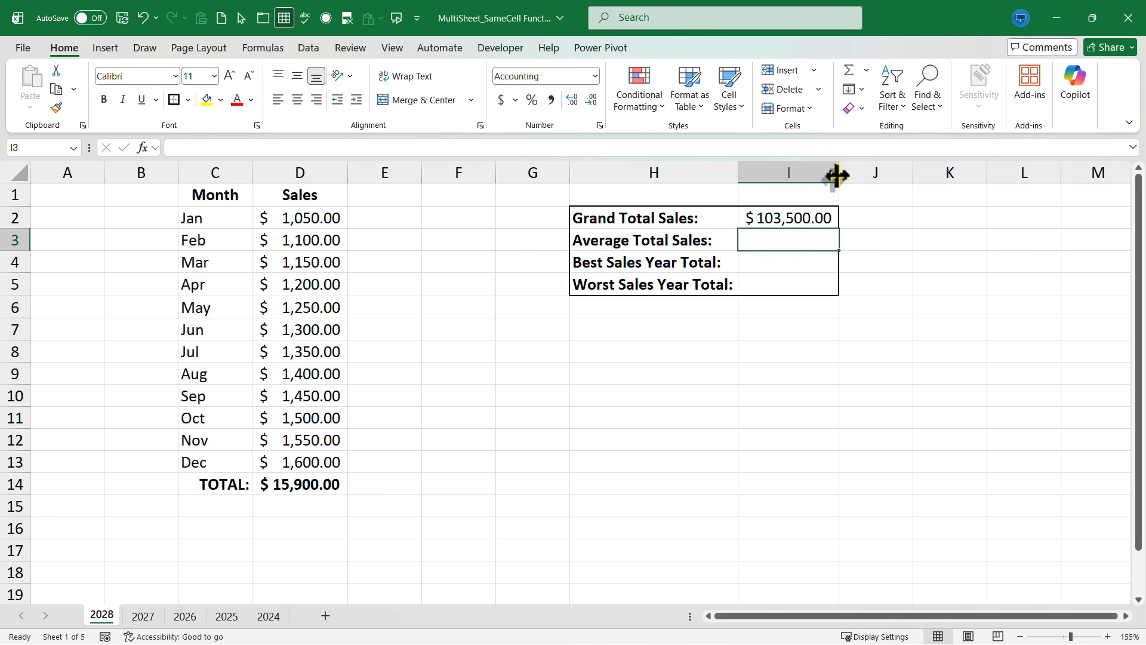
drag(837, 175, 852, 173)
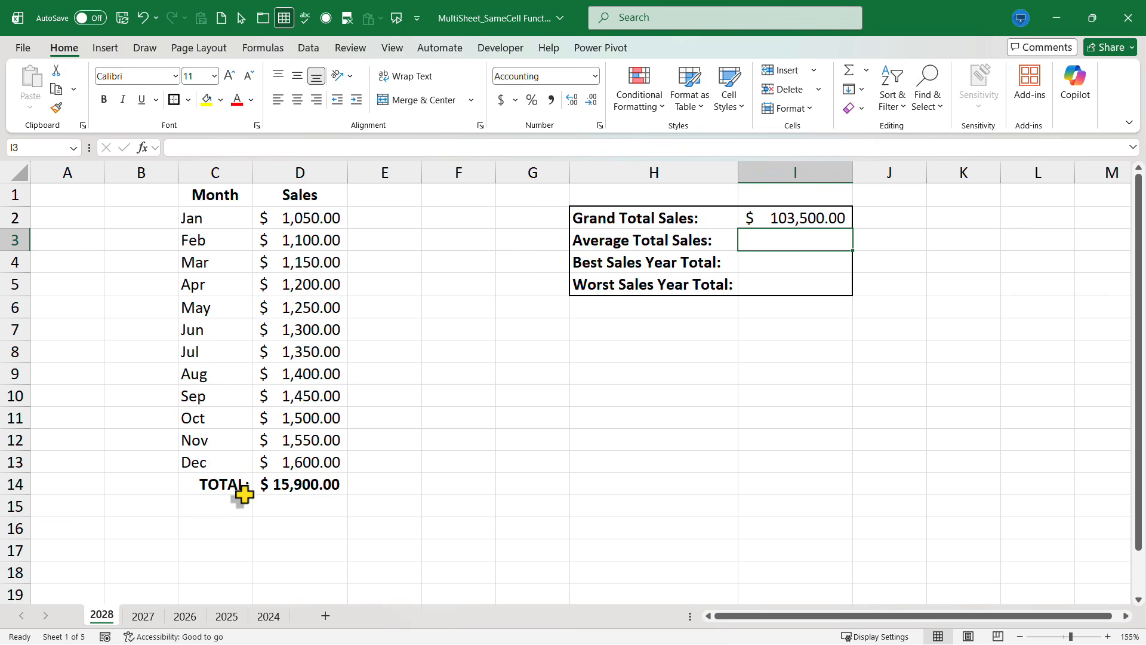
Step: Review the total cell on the 2027, 2026, 2025 and 2024 sheets, then inspect the formula in D14 on the 2028 sheet
click(143, 616)
click(185, 618)
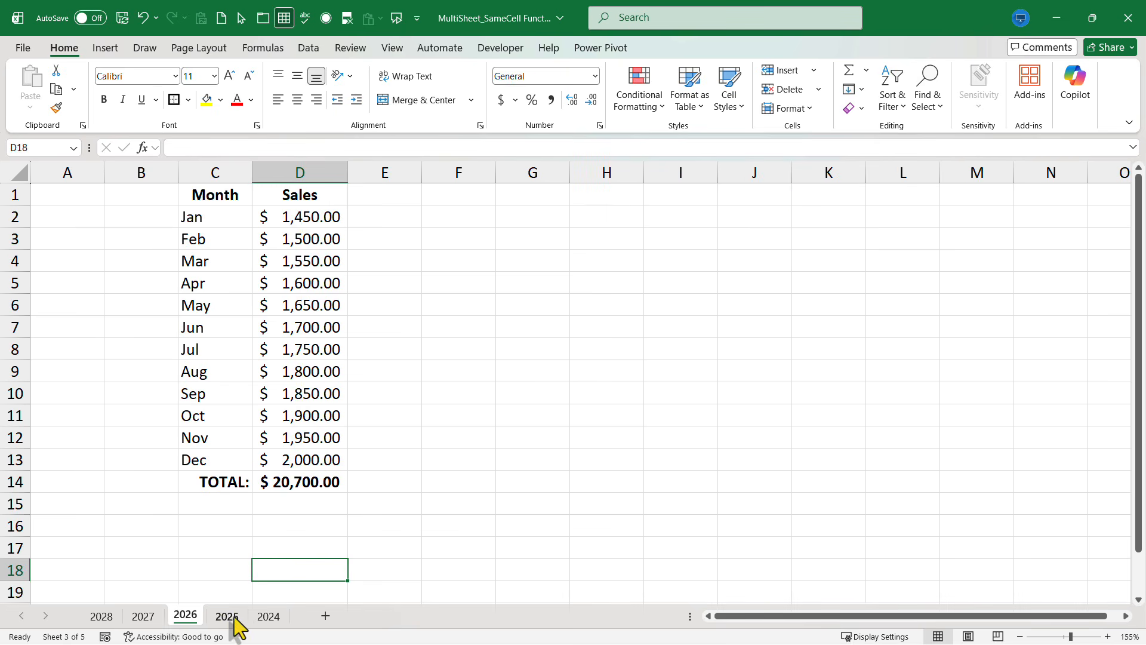
click(226, 617)
click(268, 617)
click(101, 616)
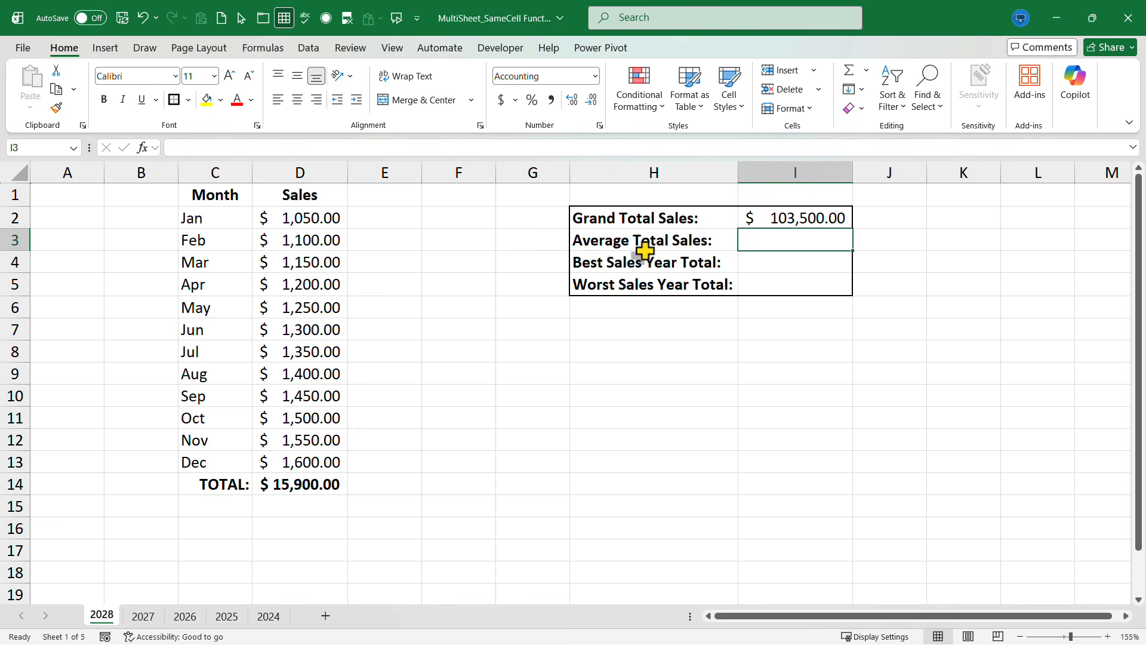
click(291, 491)
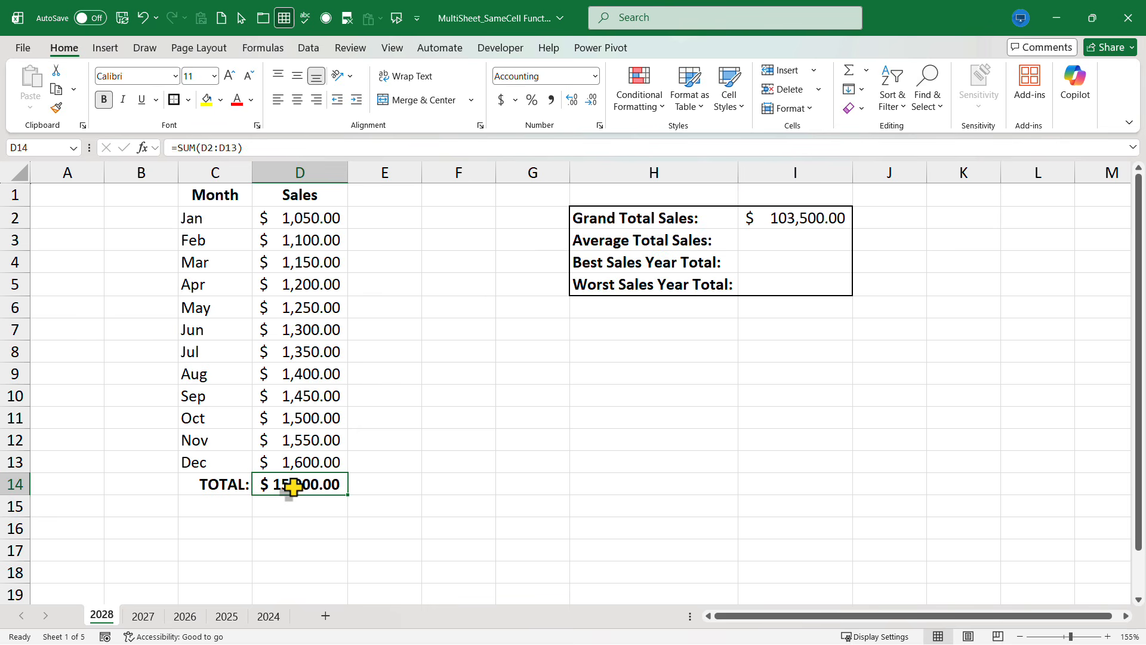
Step: Calculate Average Total Sales in I3 by averaging cell D14 across the sheets with =AVERAGE(2028:2024!D14)
click(782, 241)
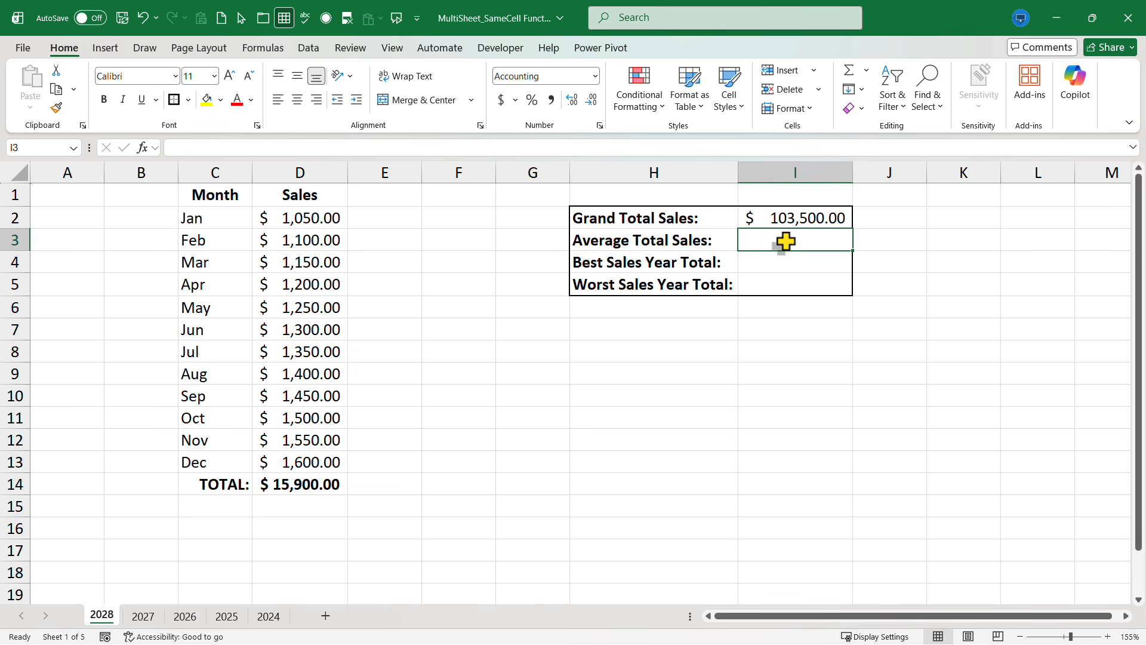
text(=)
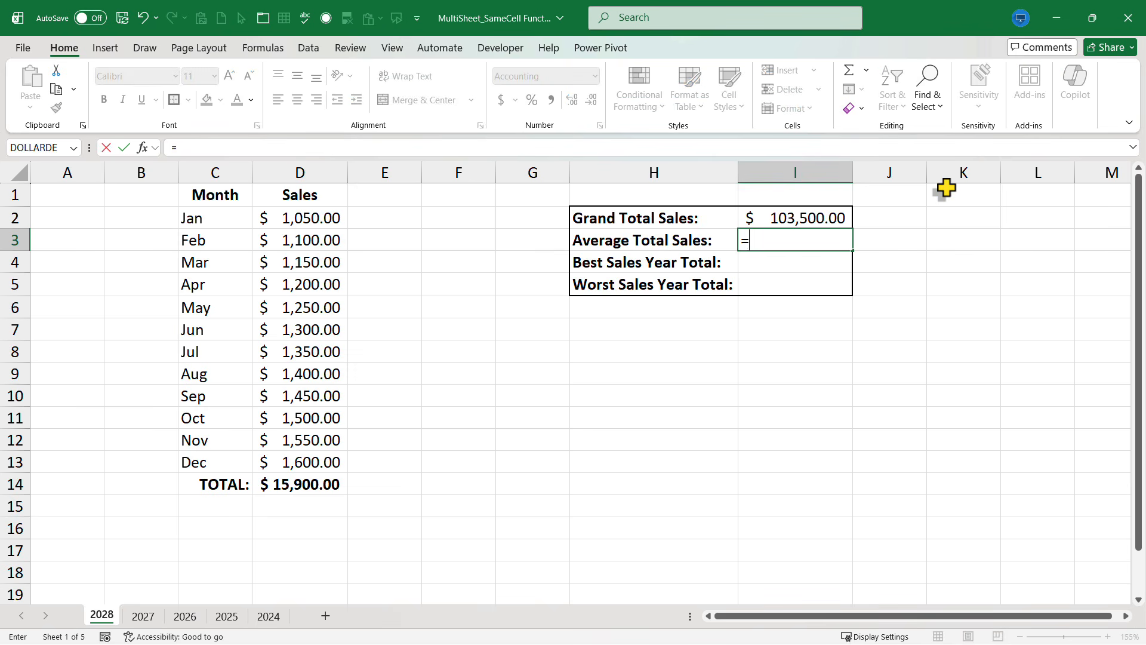
text(average(202)
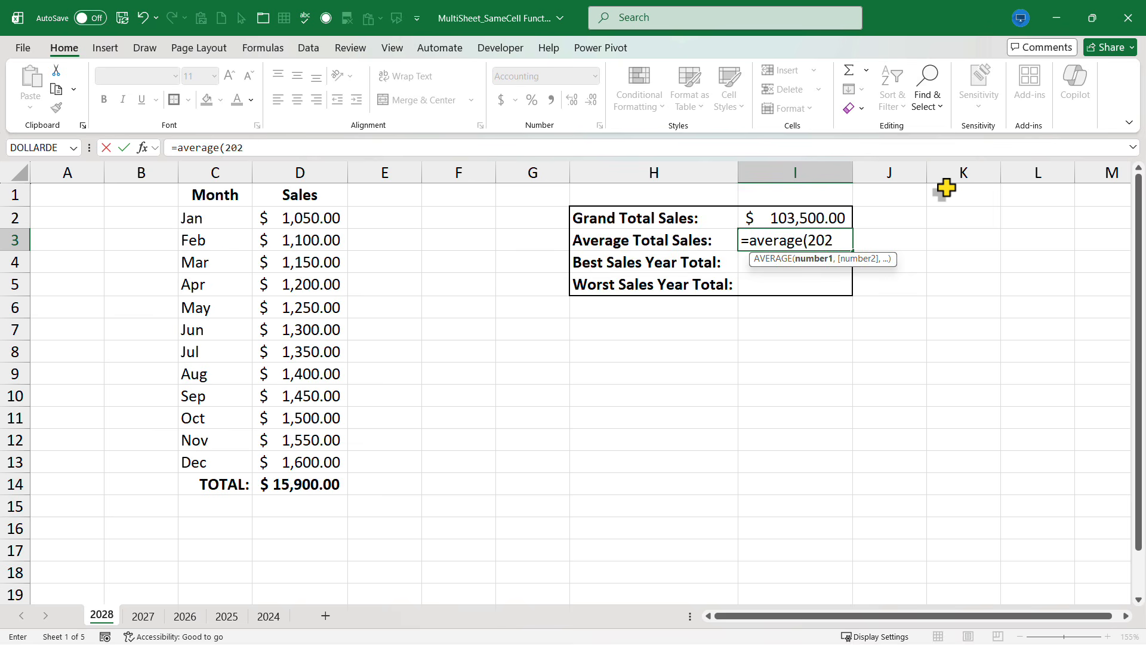
text(8:2024!d14)
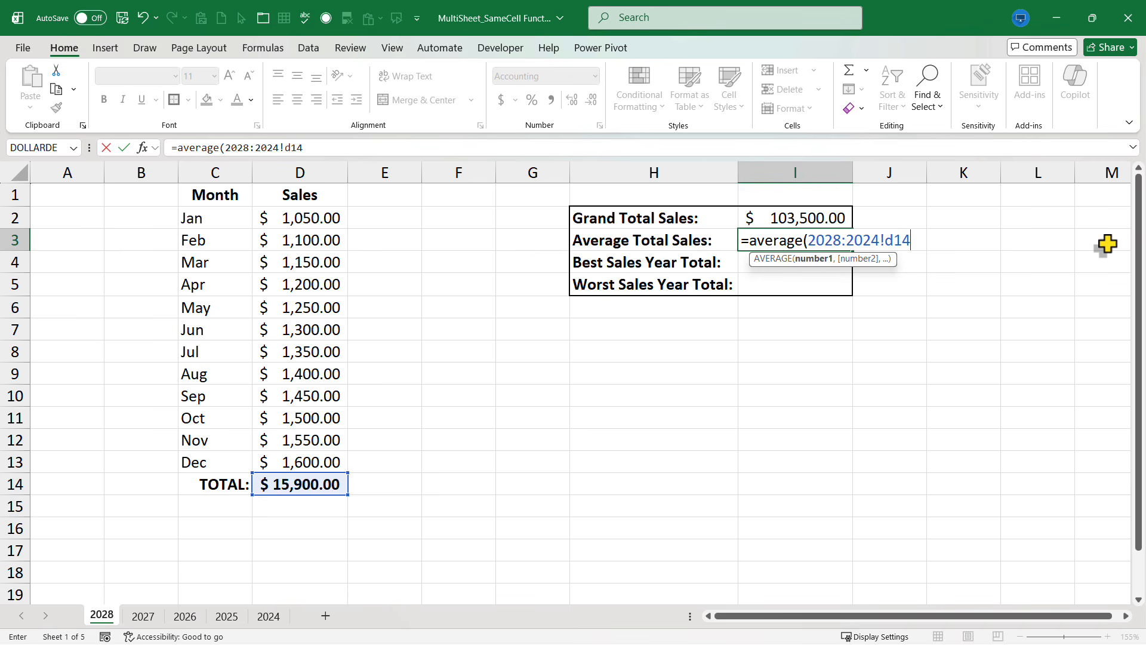
key(Return)
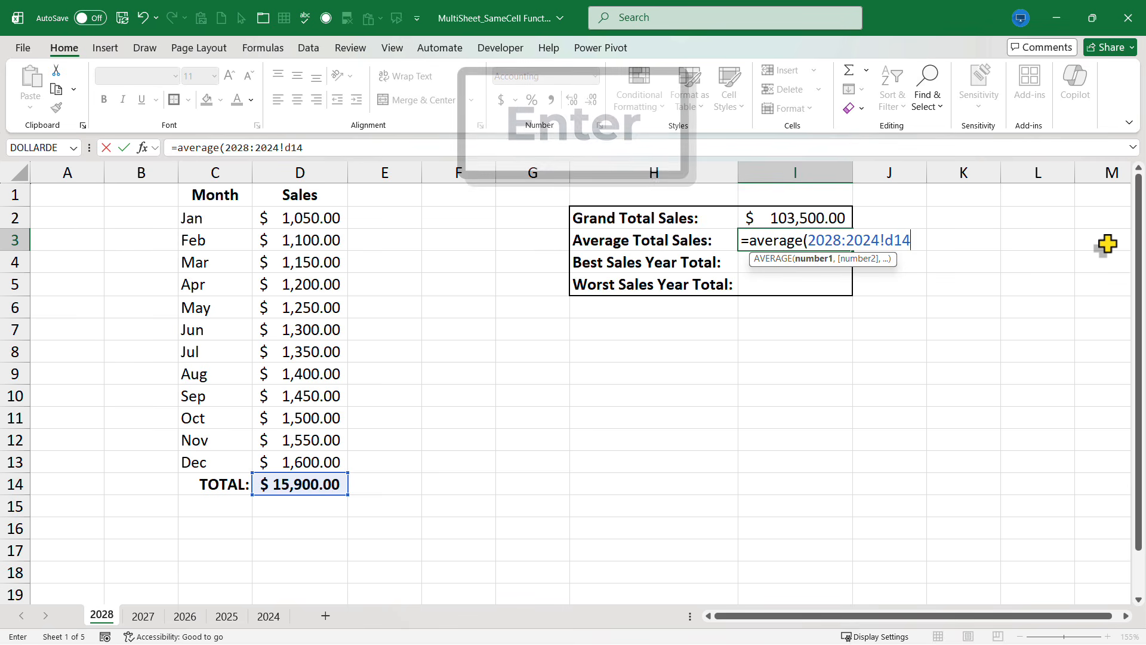
Step: Check the average against the yearly totals on the 2027 to 2024 sheets and return to the 2028 sheet
click(143, 616)
click(186, 616)
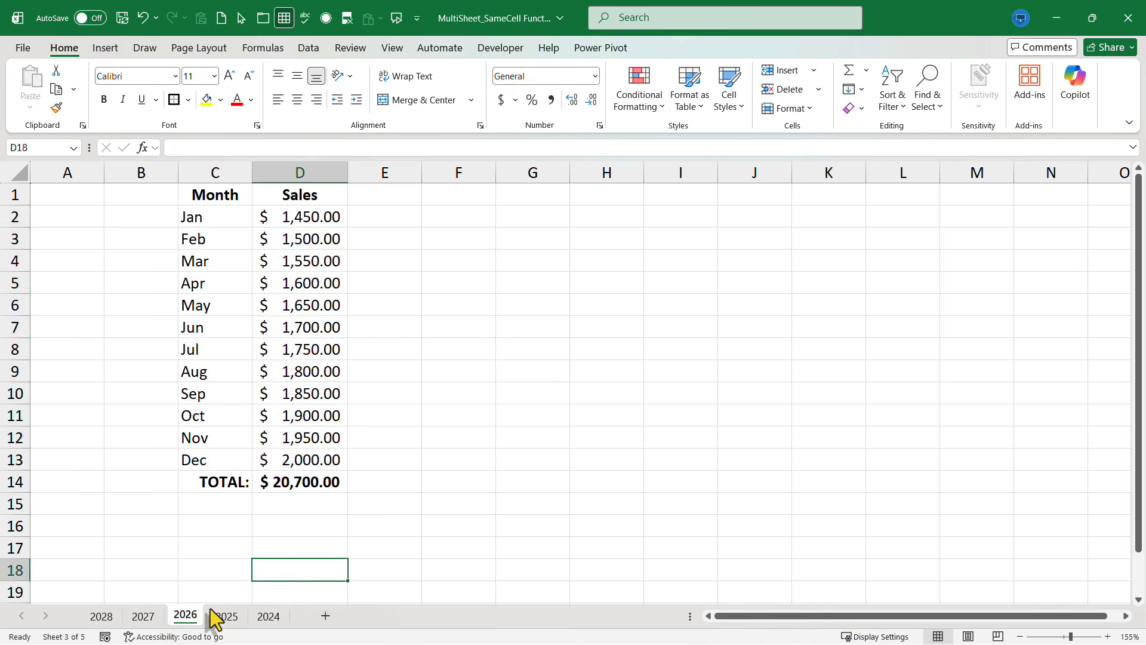
click(226, 616)
click(268, 616)
click(95, 616)
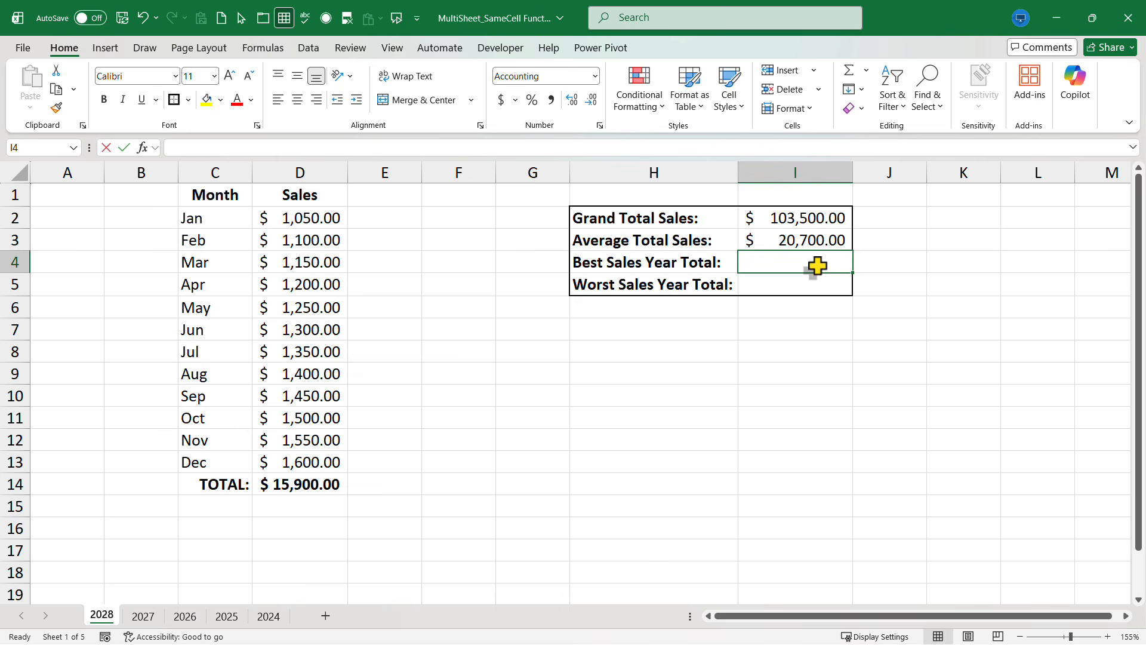
Step: Calculate Best Sales Year Total in I4 as the maximum of D14 across the sheets with =MAX(2028:2024!D14)
text(=max(2028)
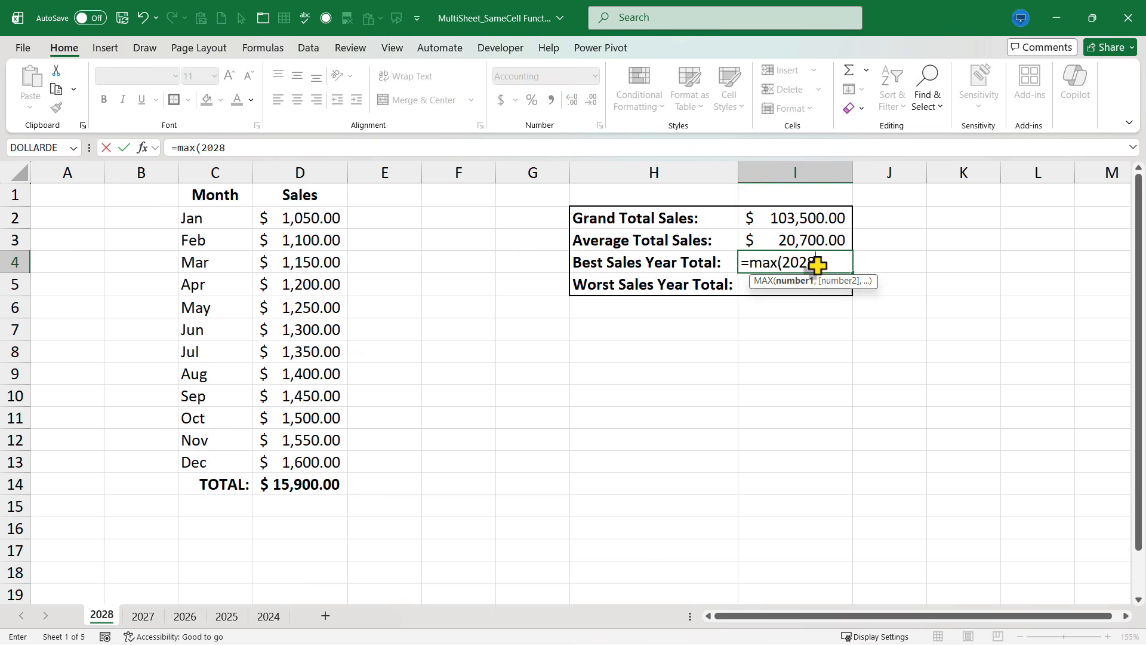
text(:2024!)
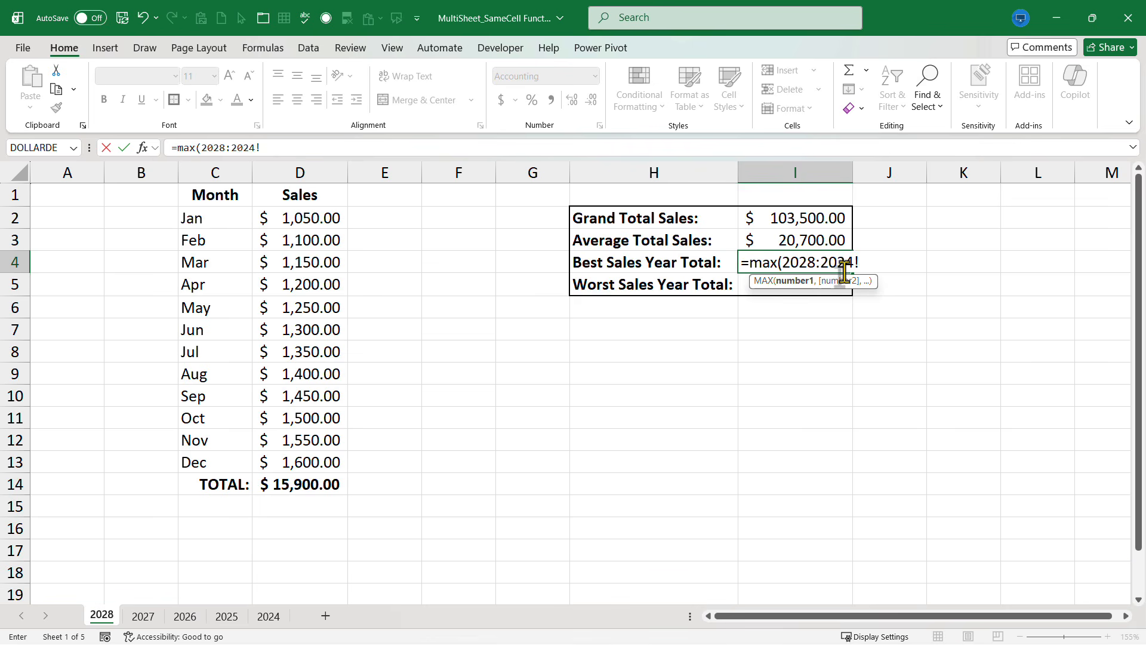
text(d14)
key(Return)
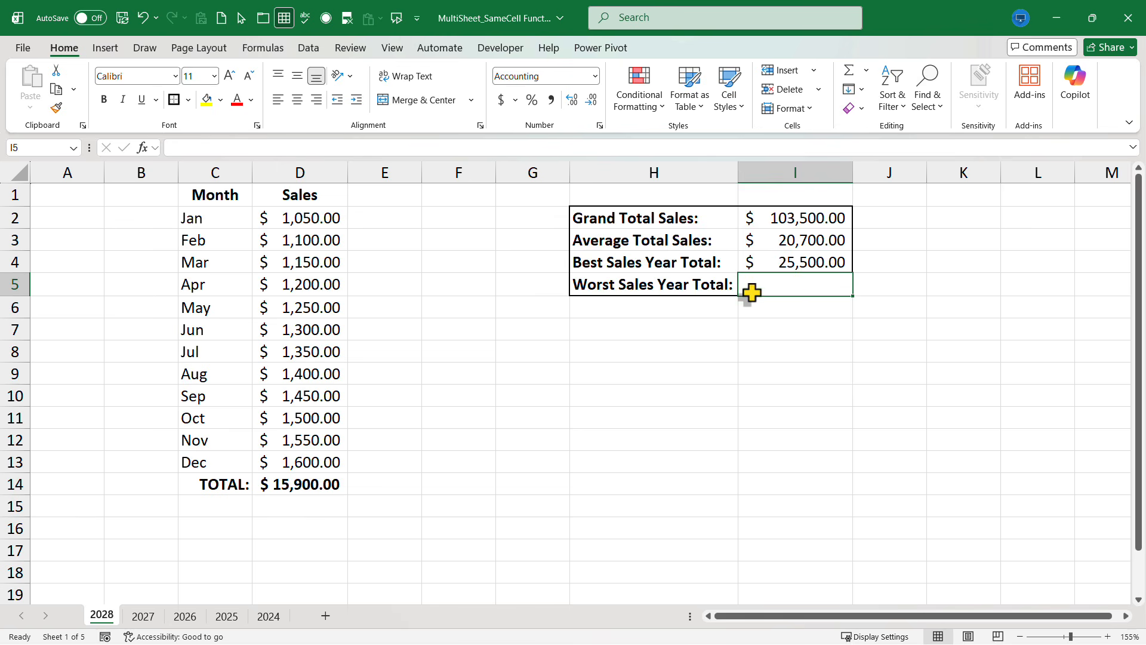
Step: Compare the yearly totals on the 2027 to 2024 sheets with the best-year figure and return to the 2028 sheet
click(142, 616)
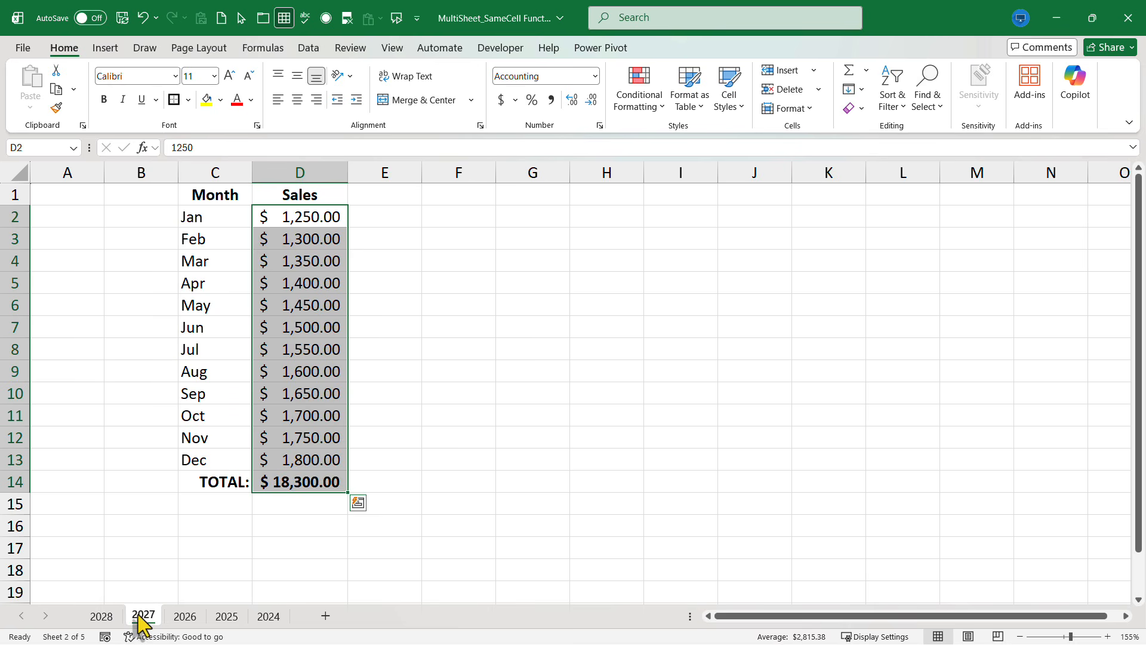
click(186, 619)
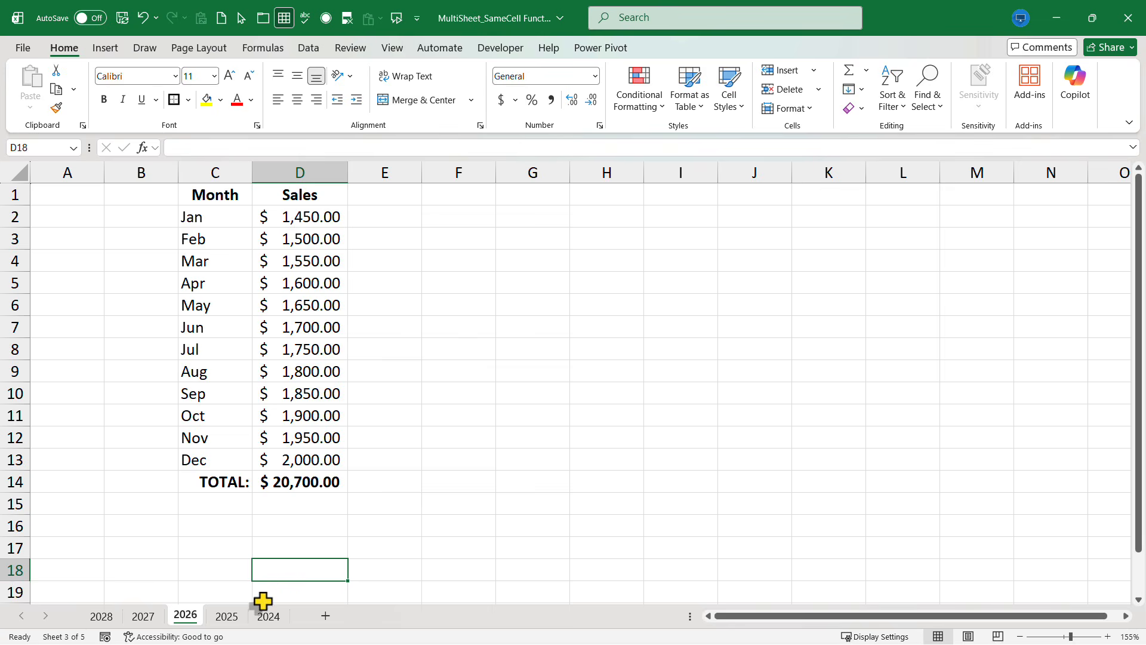
click(239, 617)
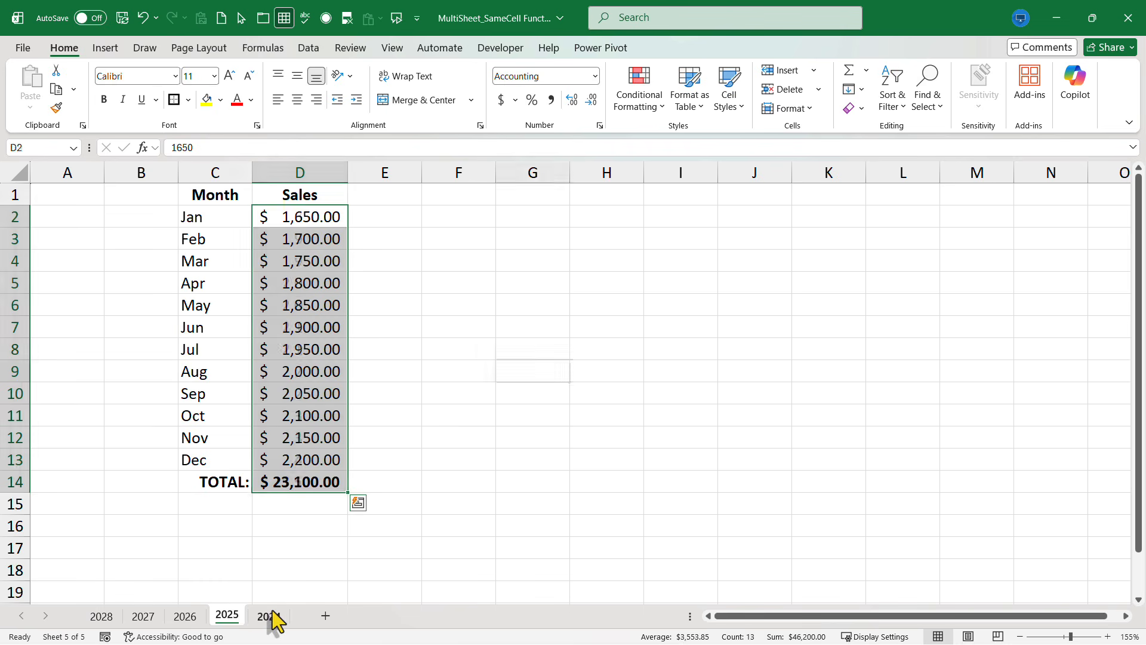
click(270, 616)
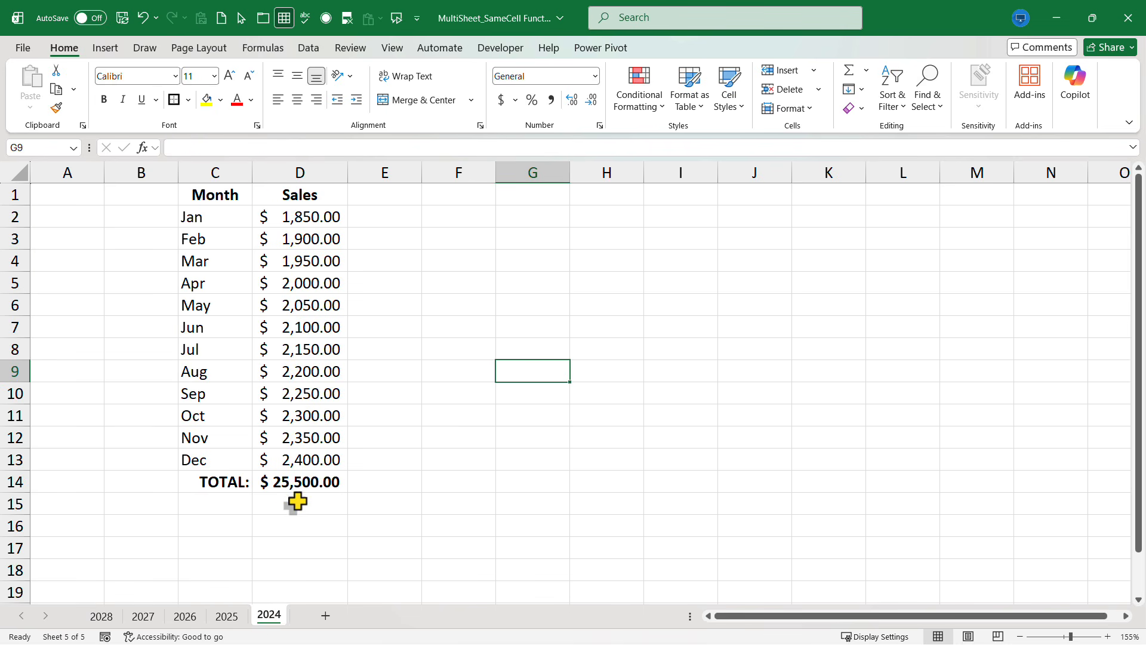
click(107, 617)
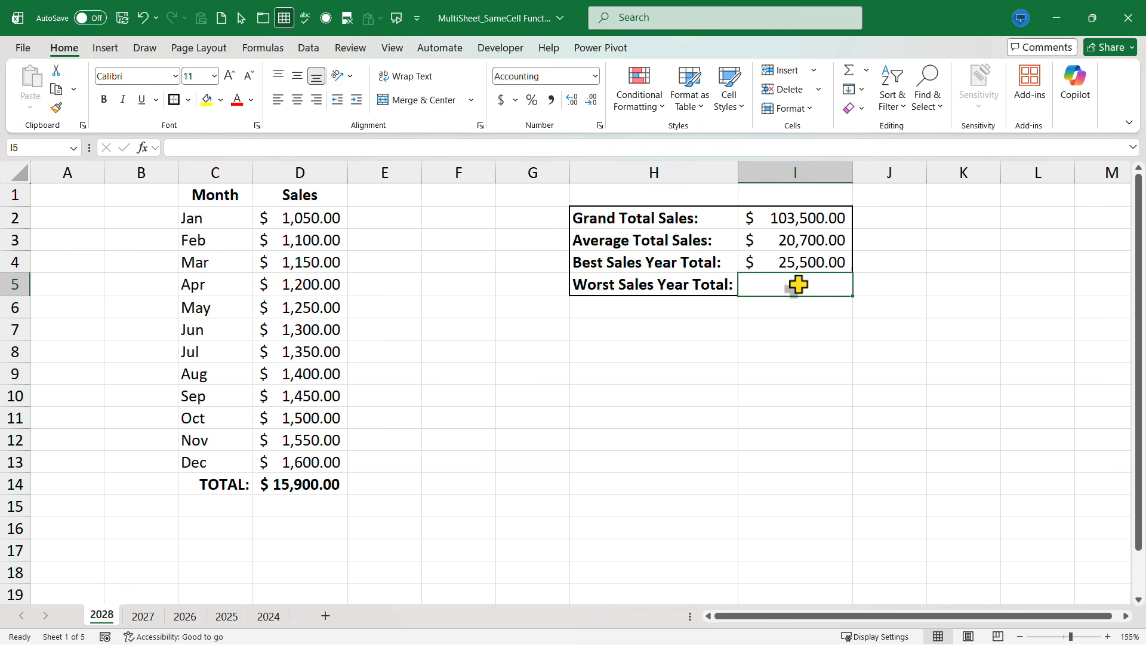
Step: Calculate Worst Sales Year Total in I5 as the minimum of D14 across the sheets with =MIN(2028:2024!D14)
text(=min)
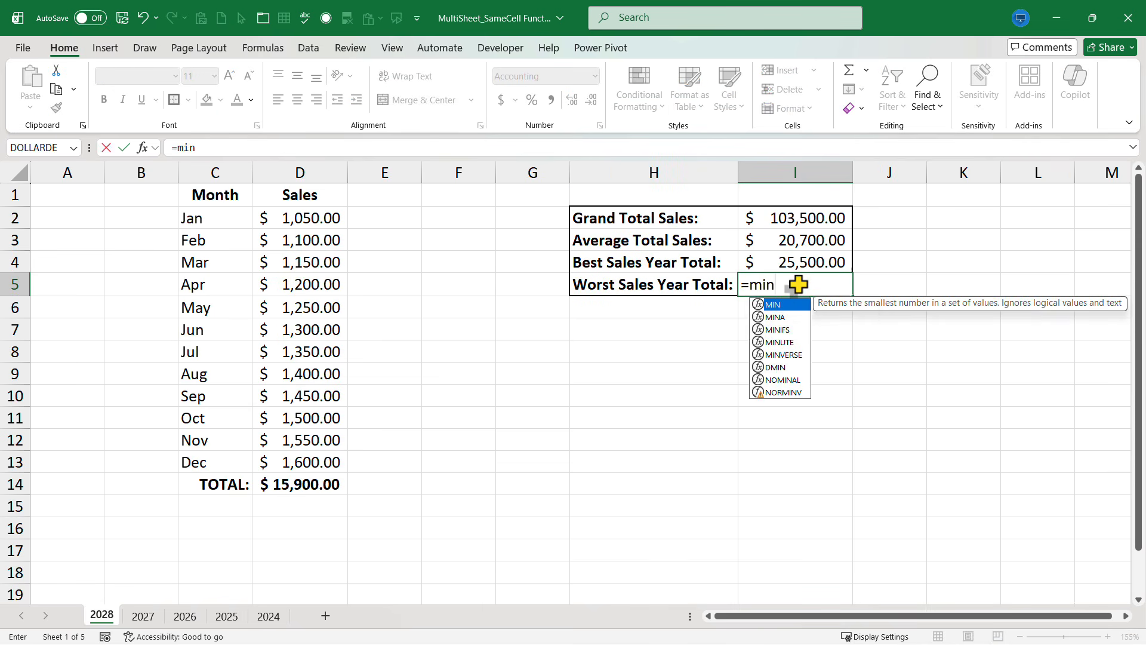
text((2028)
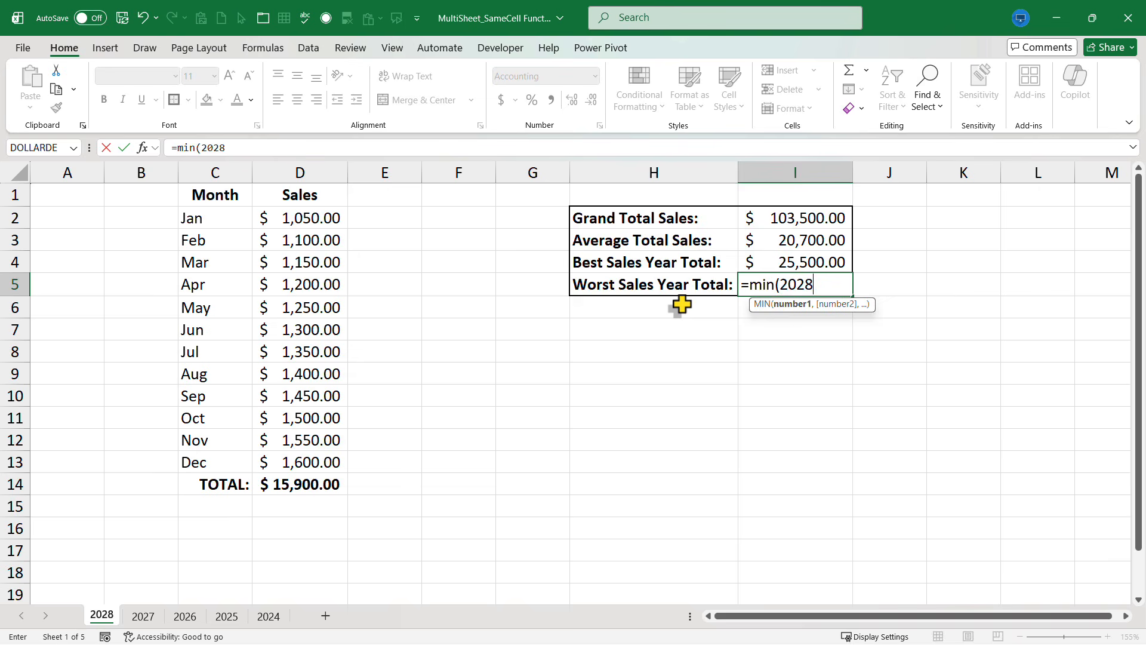
text(:2024)
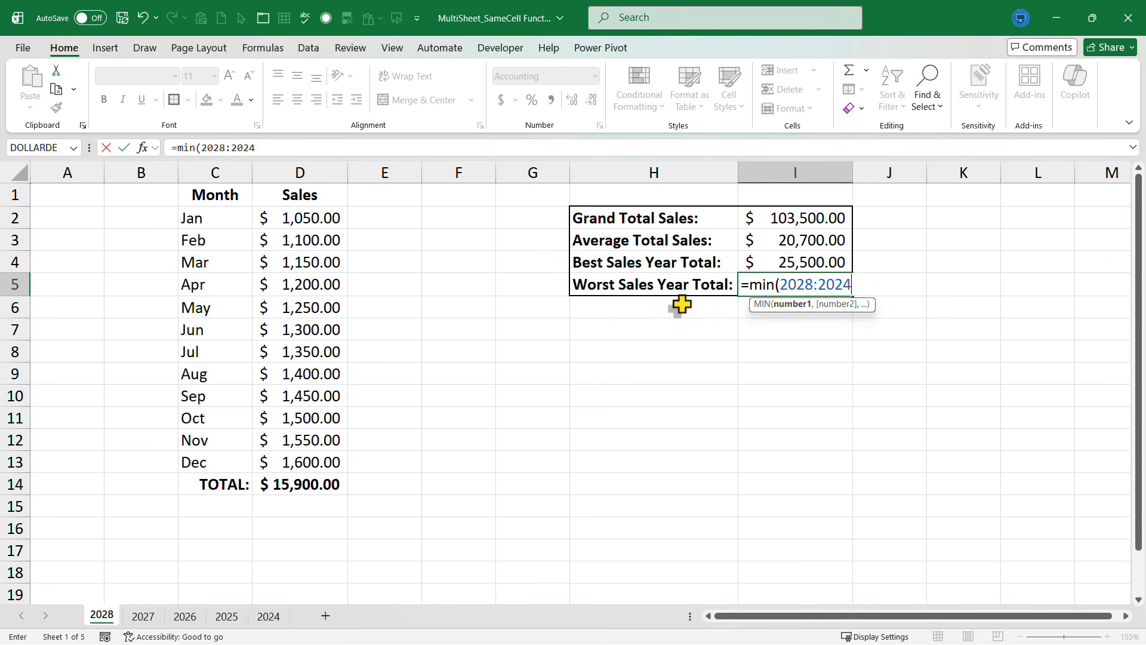
text(!d14)
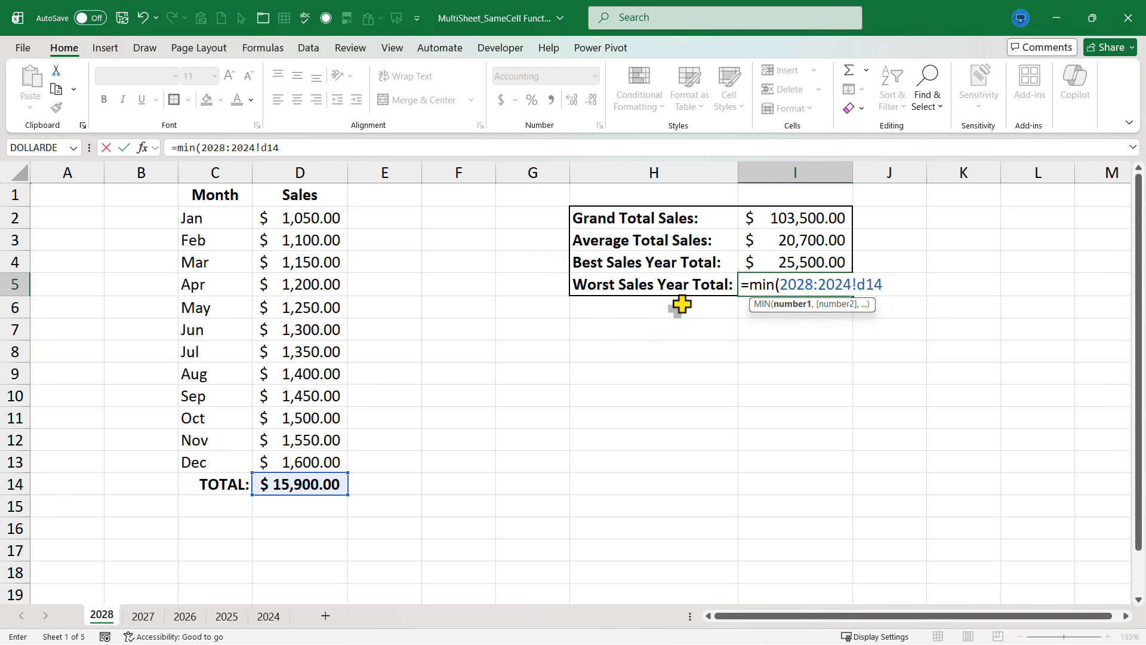
key(Return)
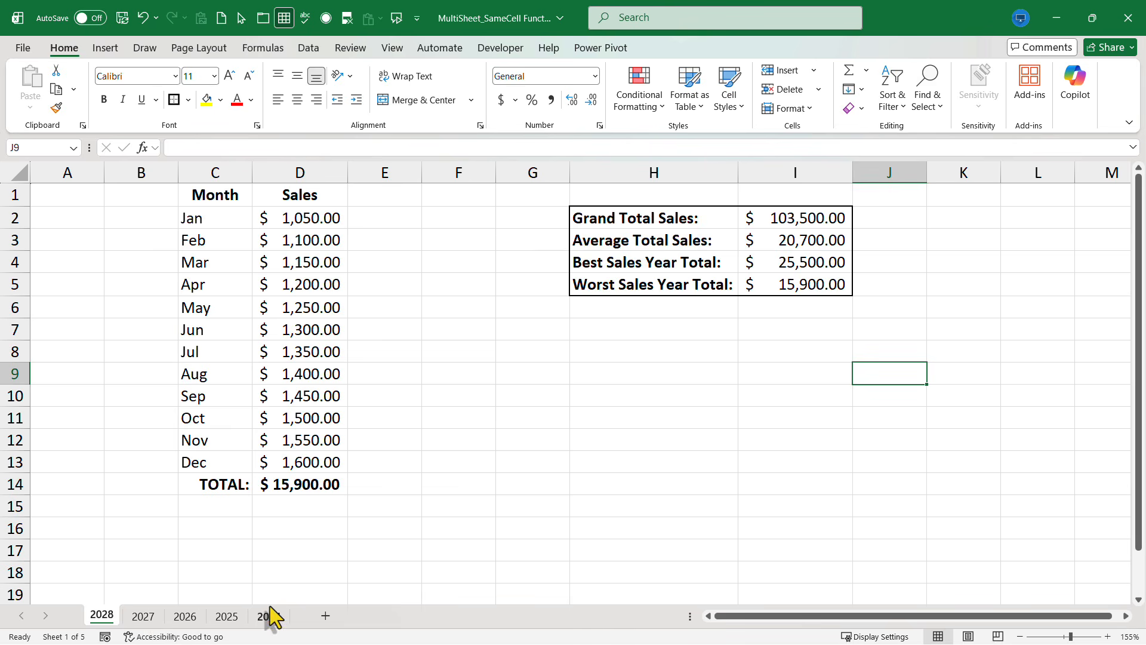
Step: Rename the 2028 sheet as April and the 2024 sheet as December
right_click(100, 620)
click(173, 399)
text(April)
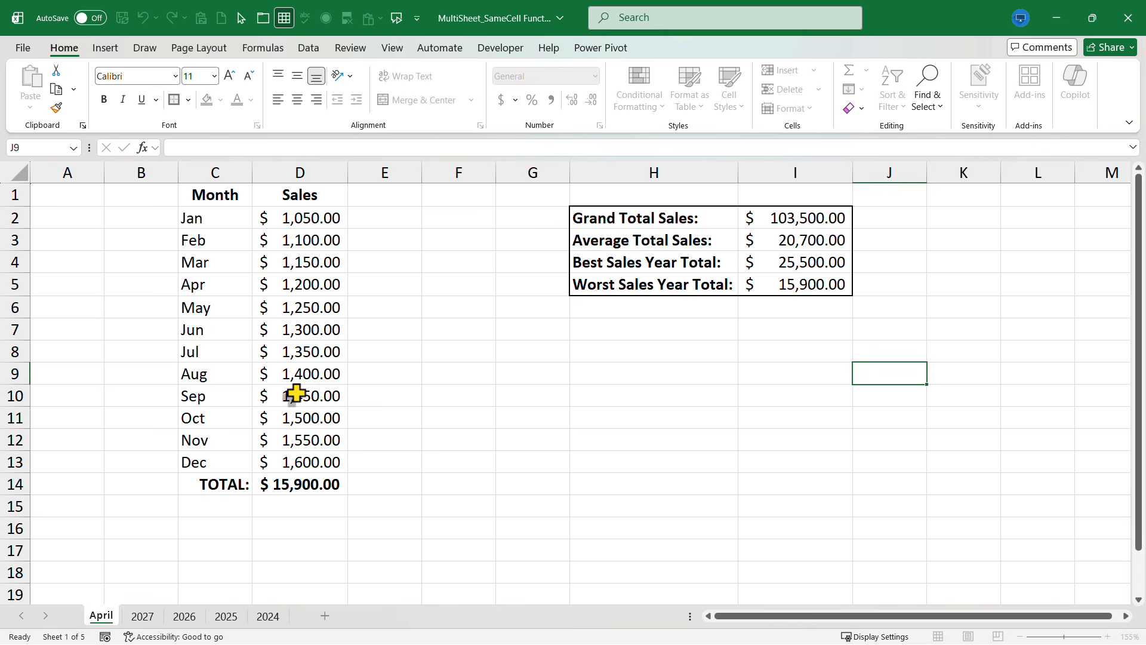
click(143, 617)
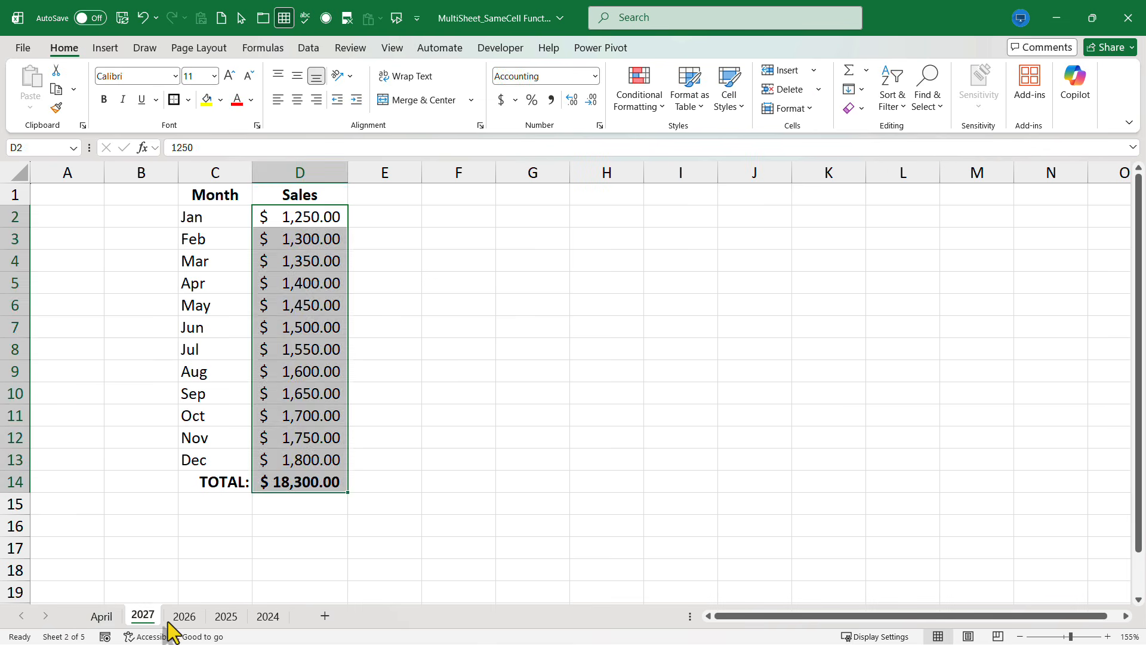
click(270, 616)
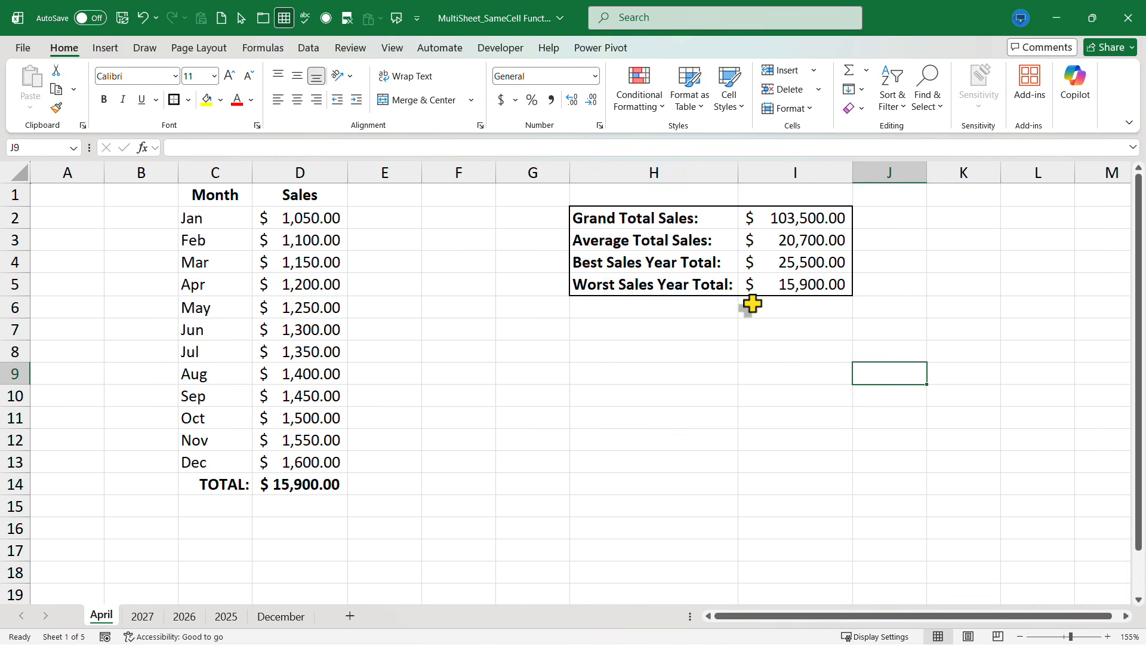
Step: Sum cell D14 across the April to December sheets in H7 of the April sheet with =sum(april:december!D14)
click(638, 330)
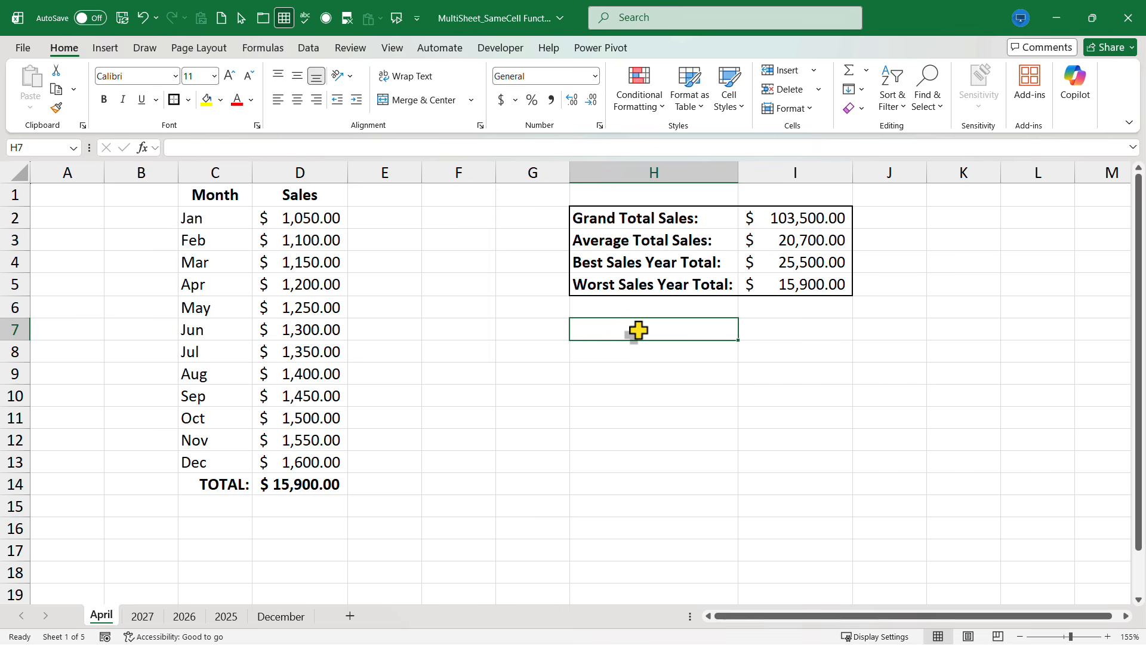
text(=sum()
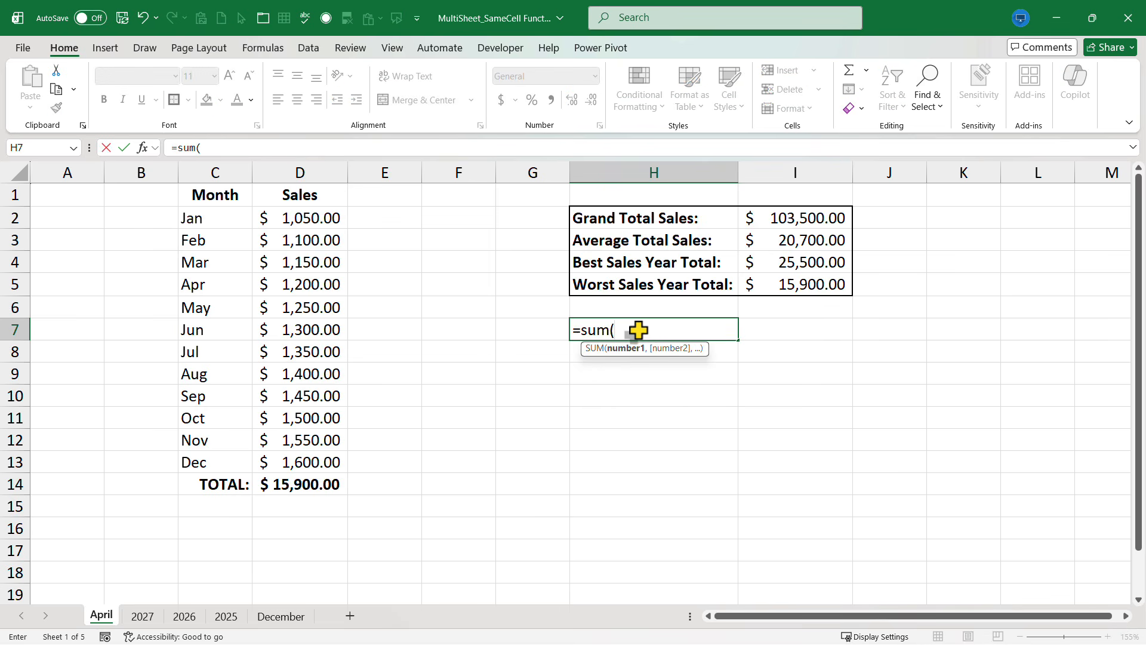
text(april)
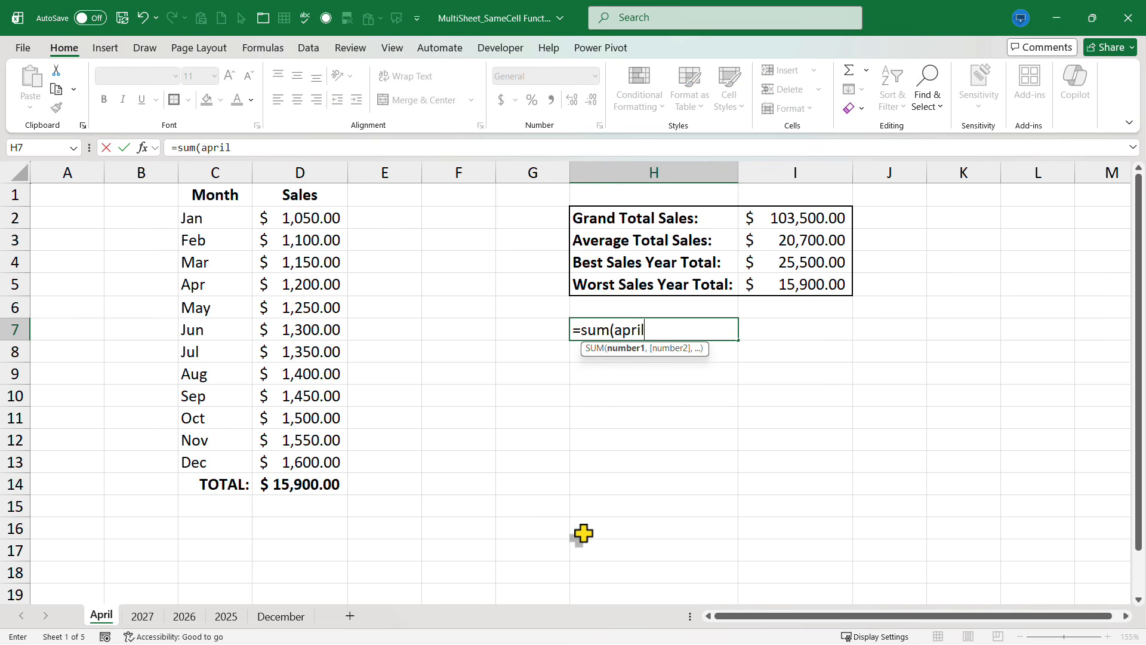
text(:december)
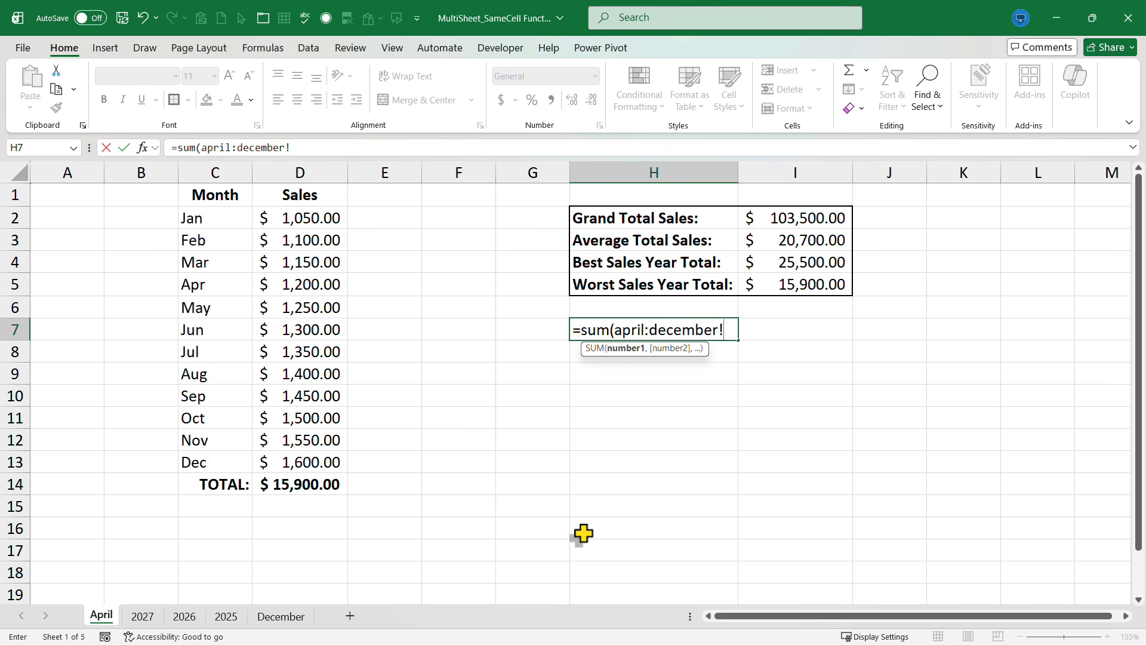
text(!D14)
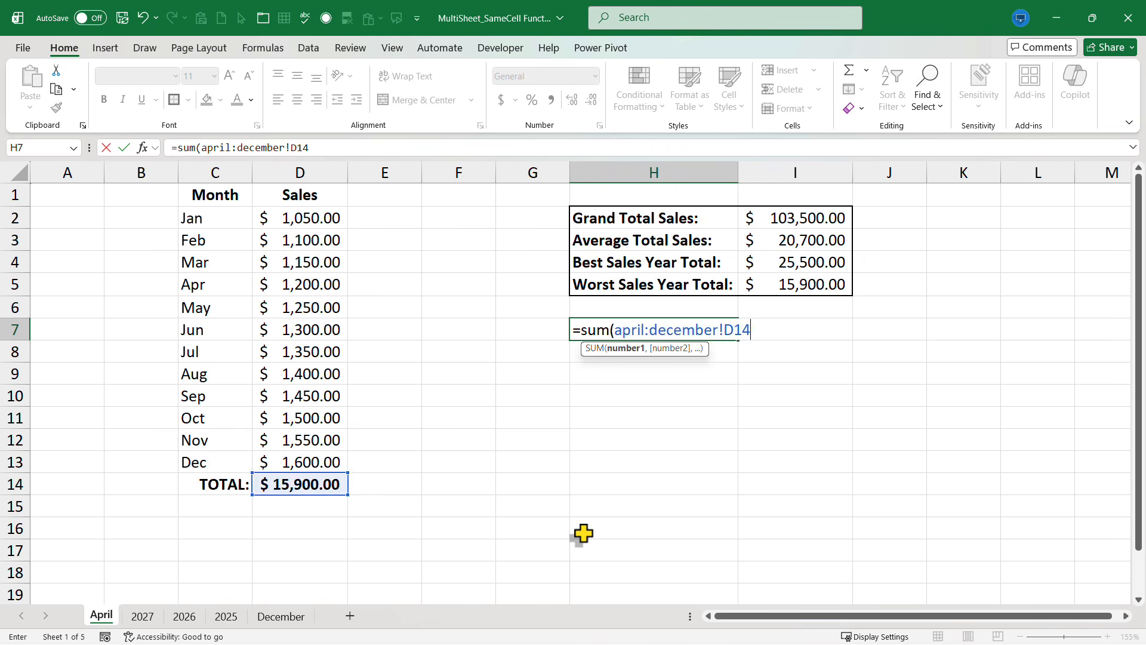
key(Return)
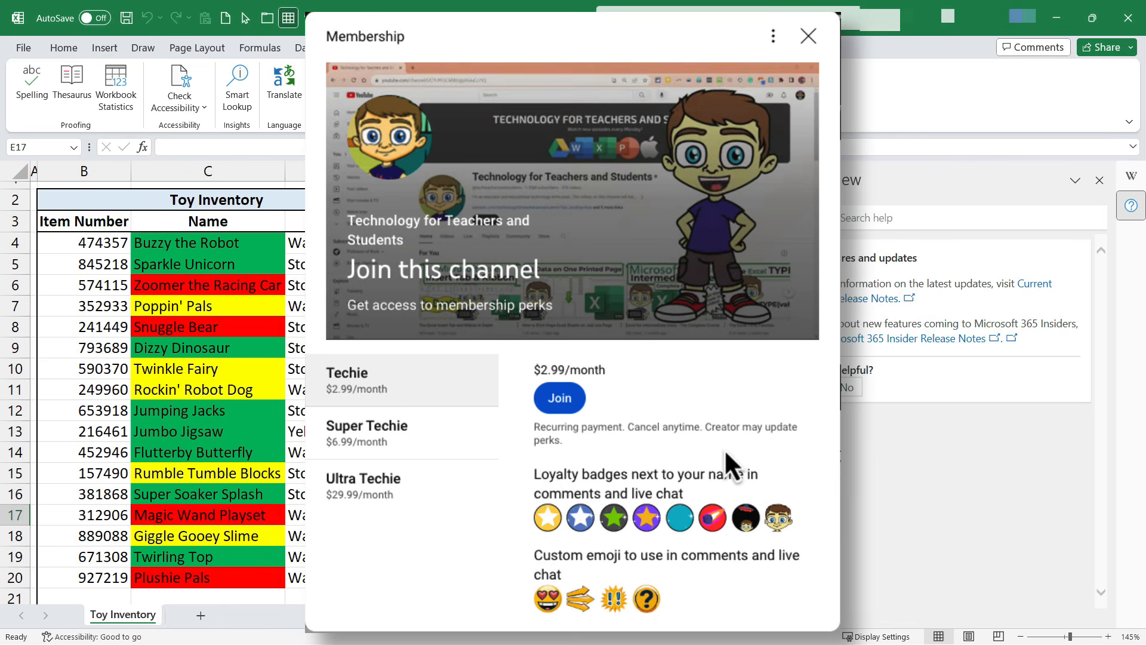
scroll(725, 449, down, 2)
scroll(725, 449, up, 2)
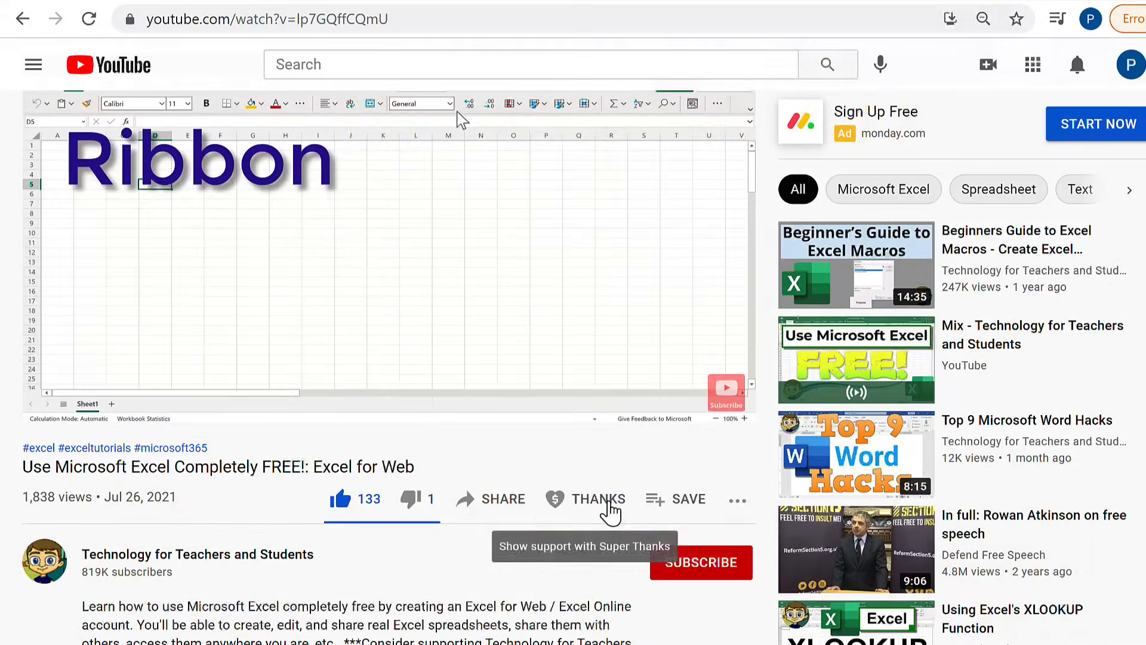
click(603, 501)
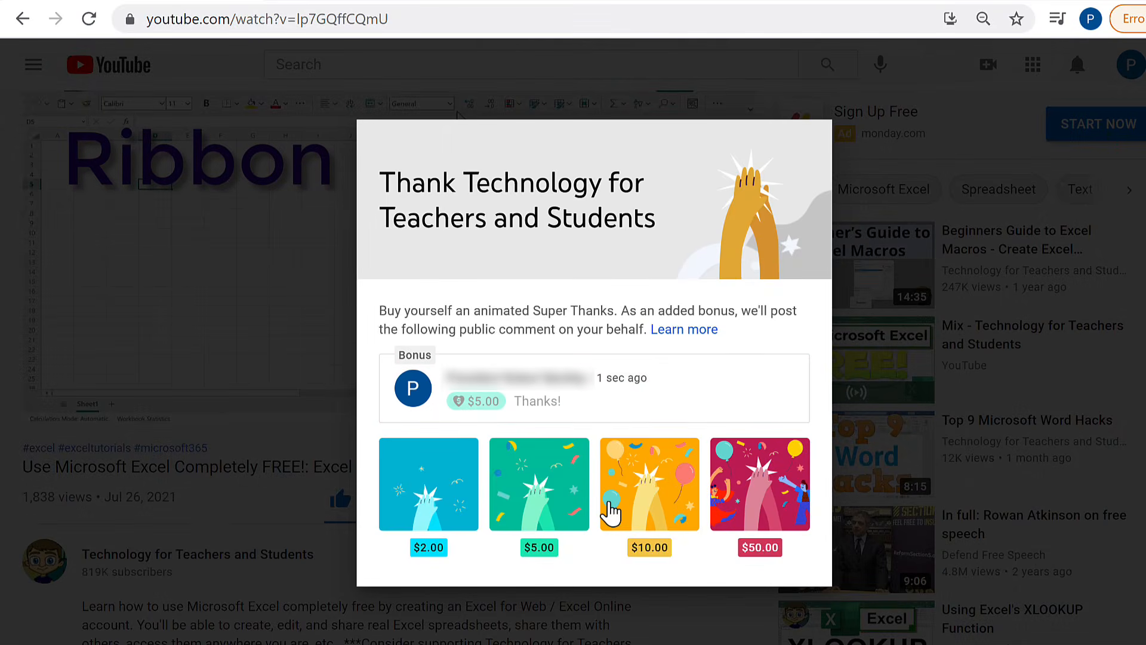